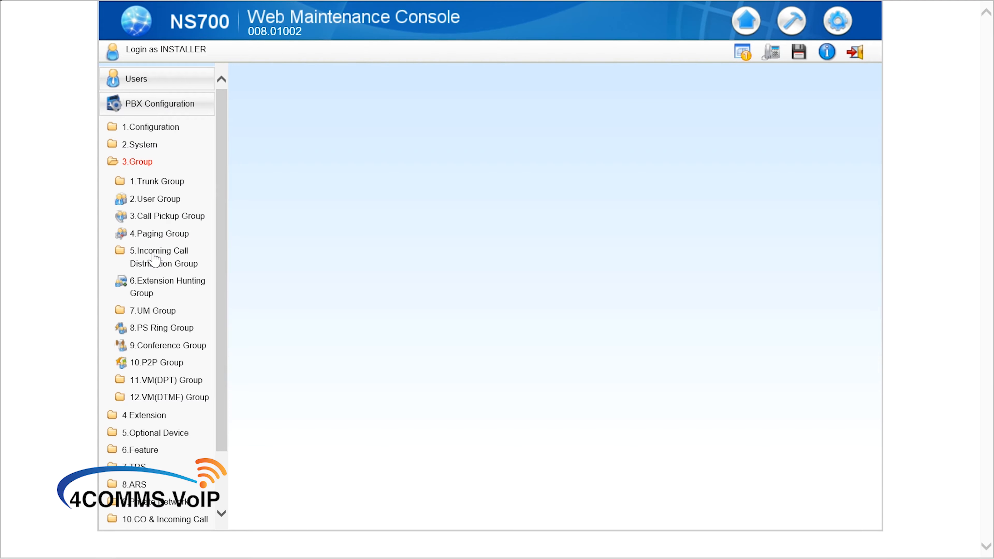
Open the ICD Group Settings table listing the nine groups, from Incoming Call NSW (602) to Front Door (605).
click(155, 259)
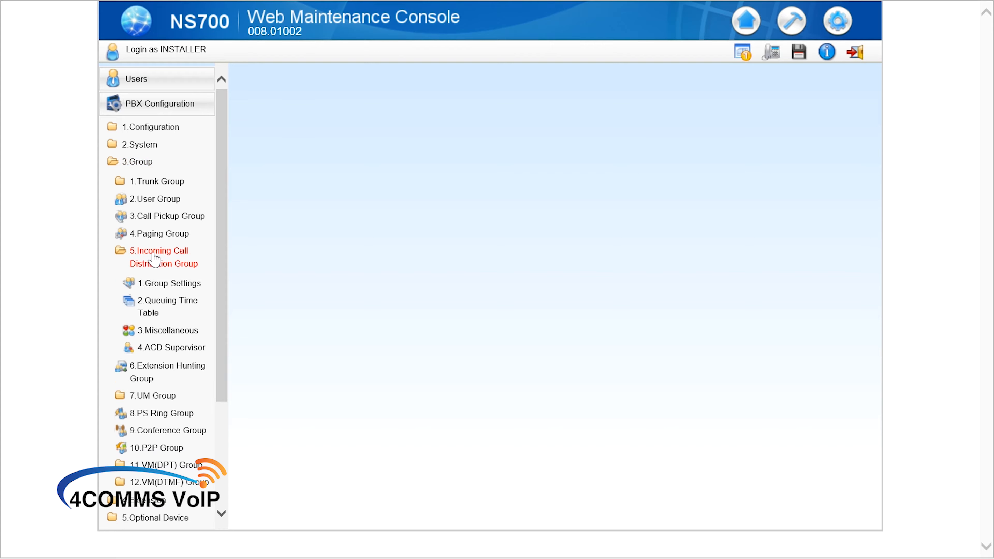
click(148, 285)
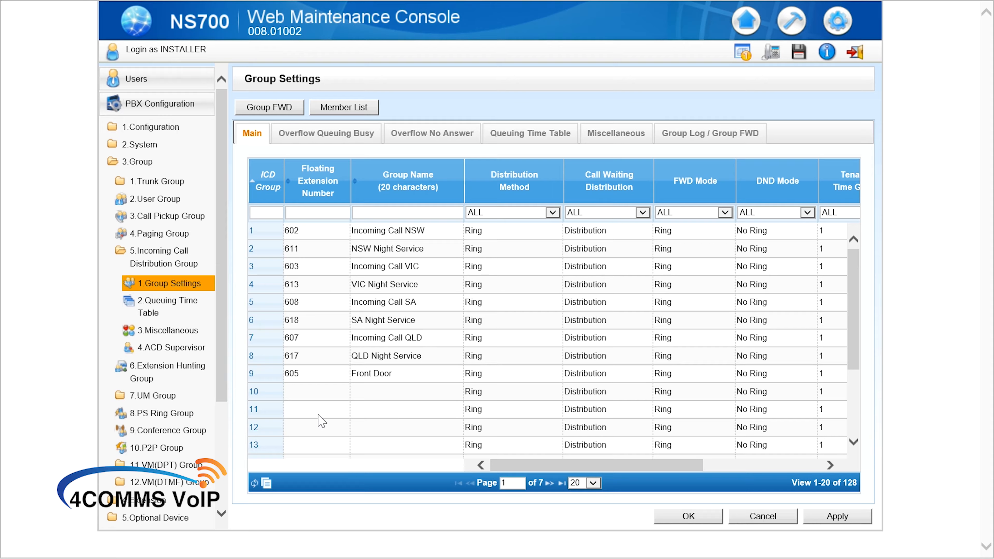
Give ICD group 13 floating extension 620 and the name BUSY GROUP, and apply it.
click(309, 447)
text(620)
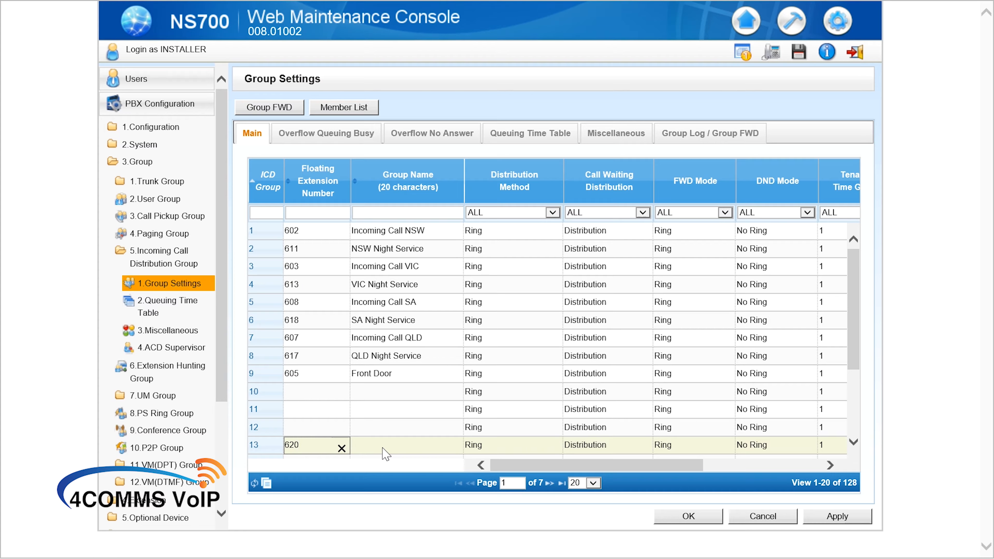
click(383, 448)
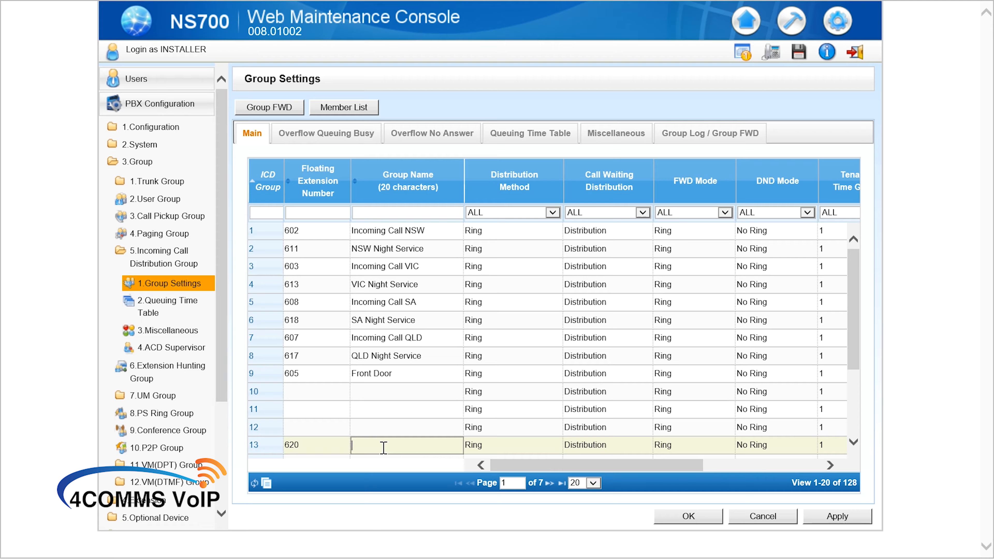
key(Caps_Lock)
text(BUSY GROUP)
key(Caps_Lock)
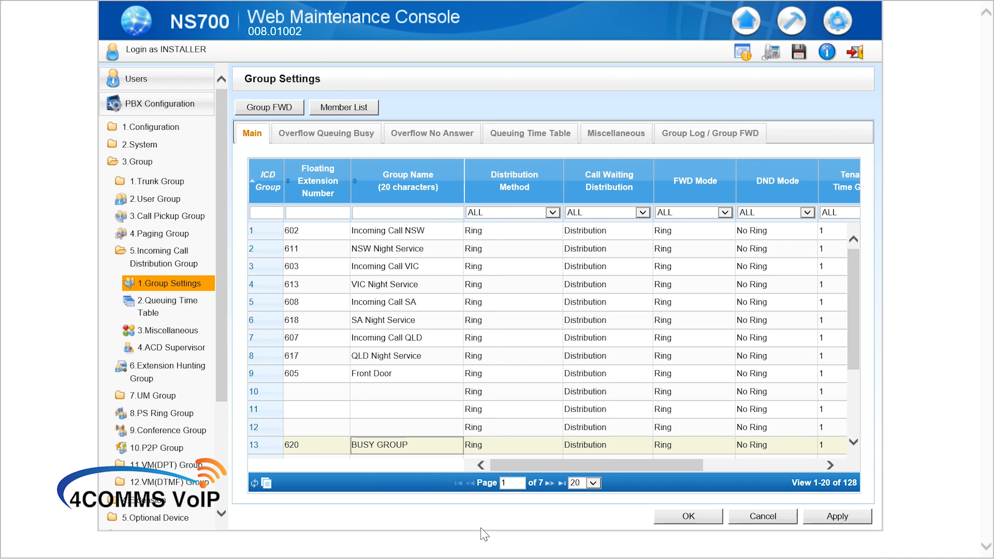
click(836, 518)
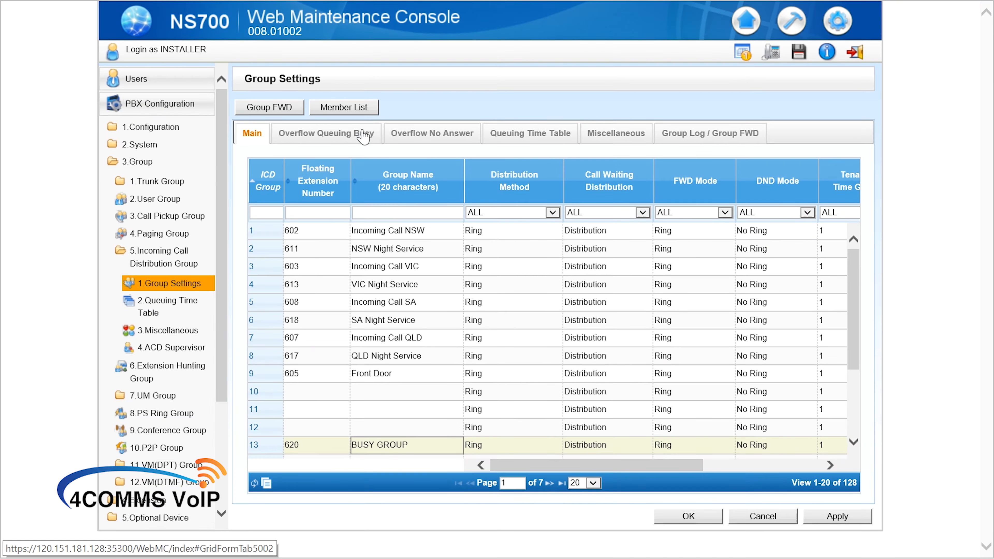
Review the Overflow Busy, Overflow No Answer, Queuing Time Table, Miscellaneous and Group Log / Group FWD settings, then apply.
click(362, 135)
click(423, 131)
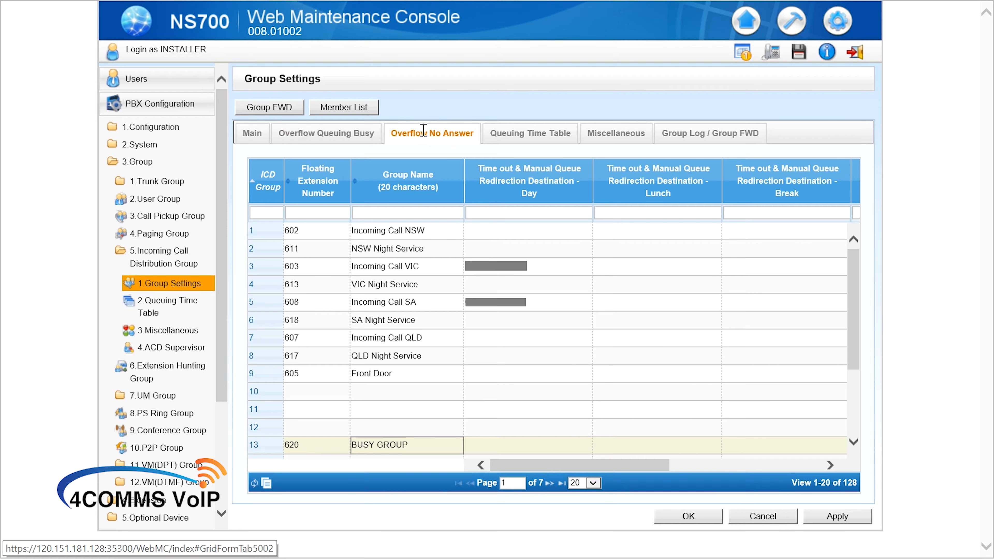
drag(555, 465, 707, 468)
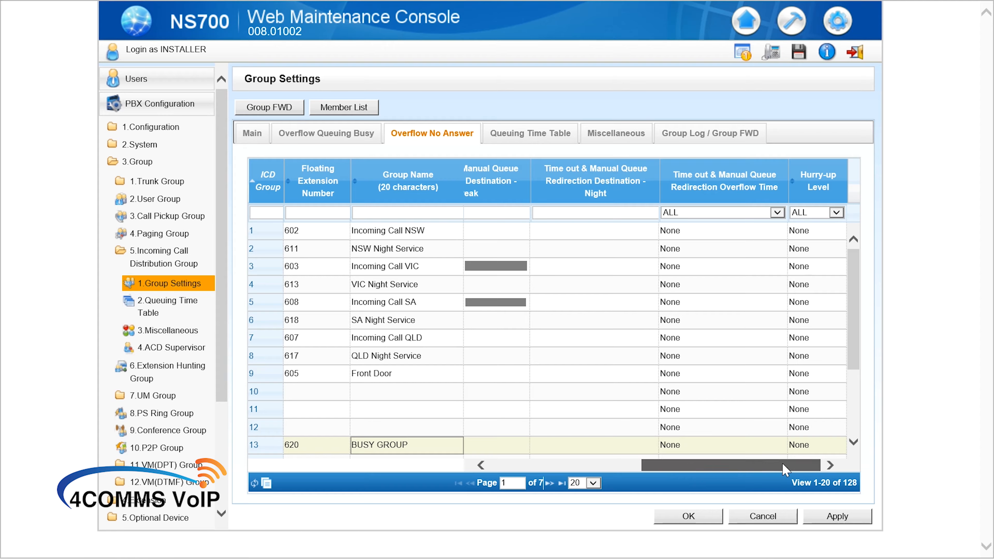
drag(784, 469, 632, 469)
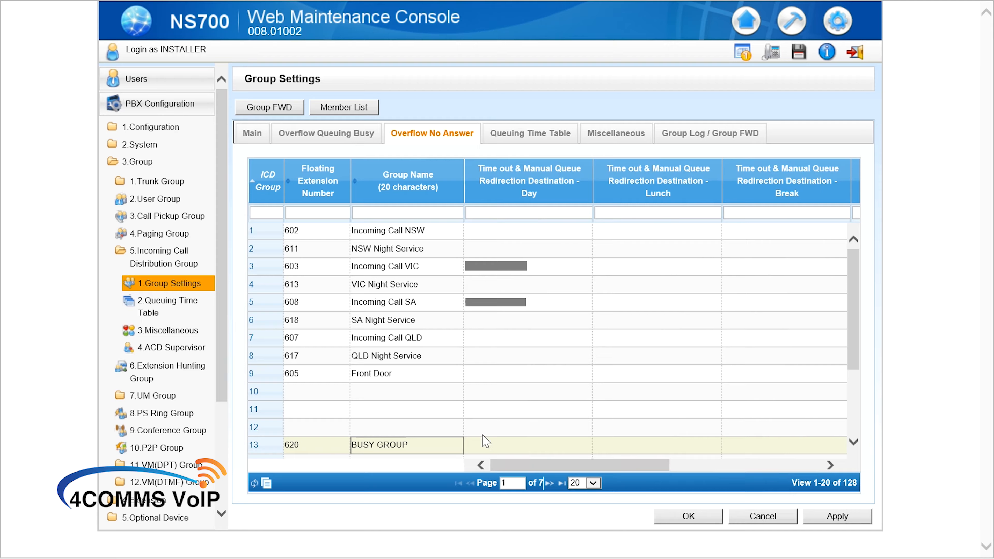
click(514, 135)
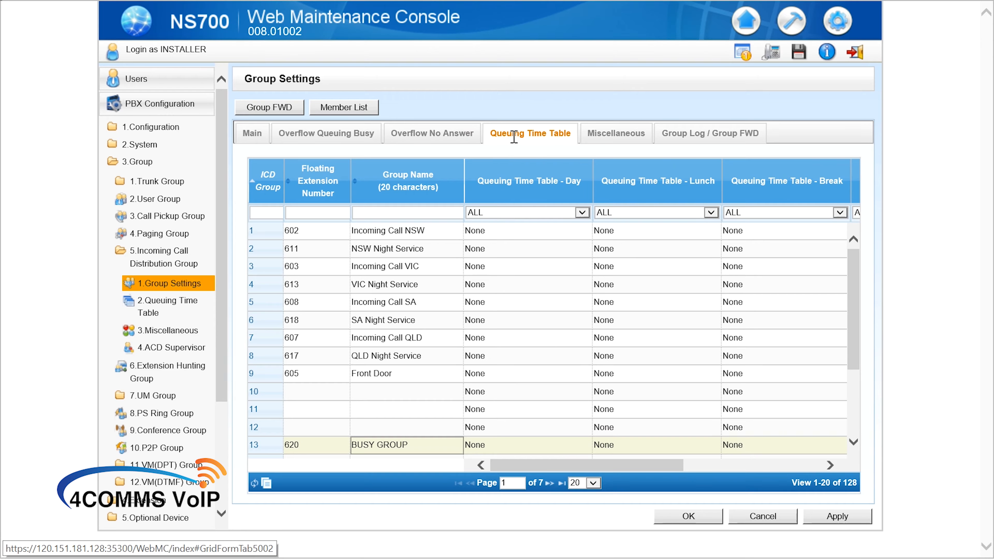
click(616, 137)
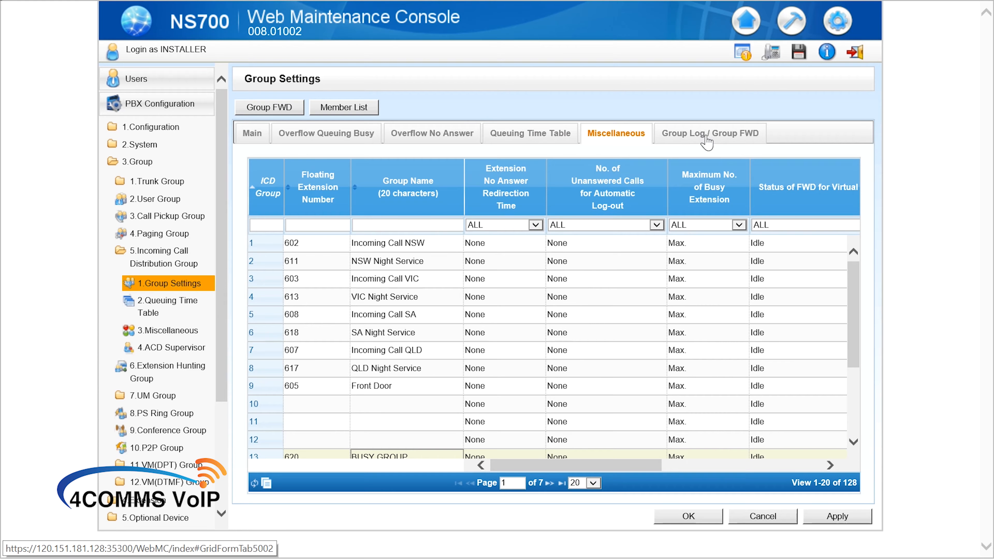
click(707, 136)
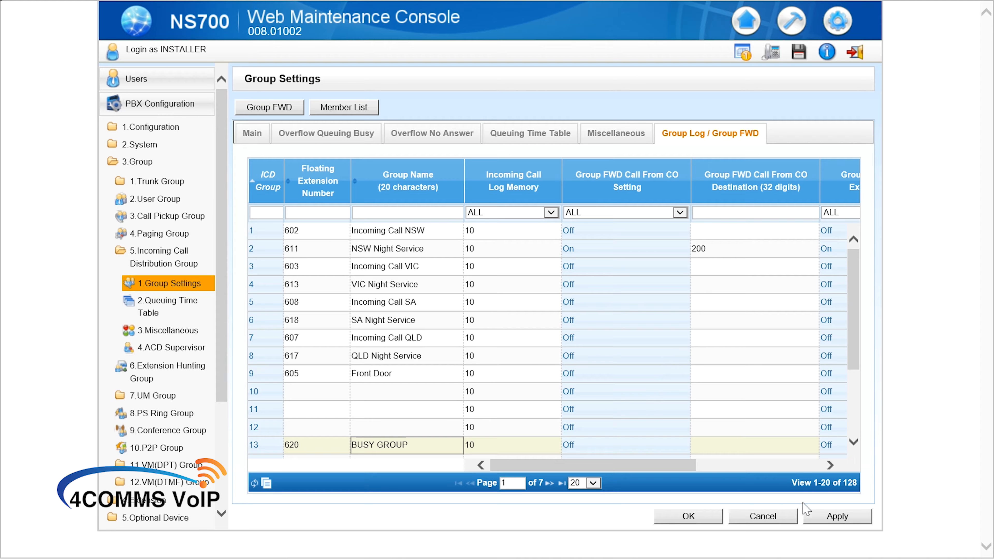
click(806, 513)
Check the member list of group 13 (620: BUSY GROUP), leave it empty, and confirm with OK.
click(343, 107)
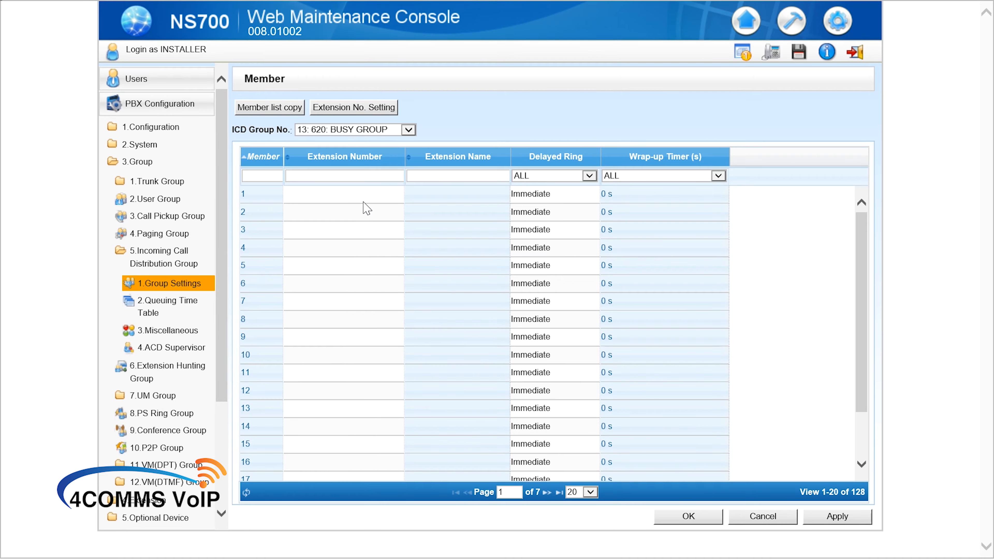
click(363, 198)
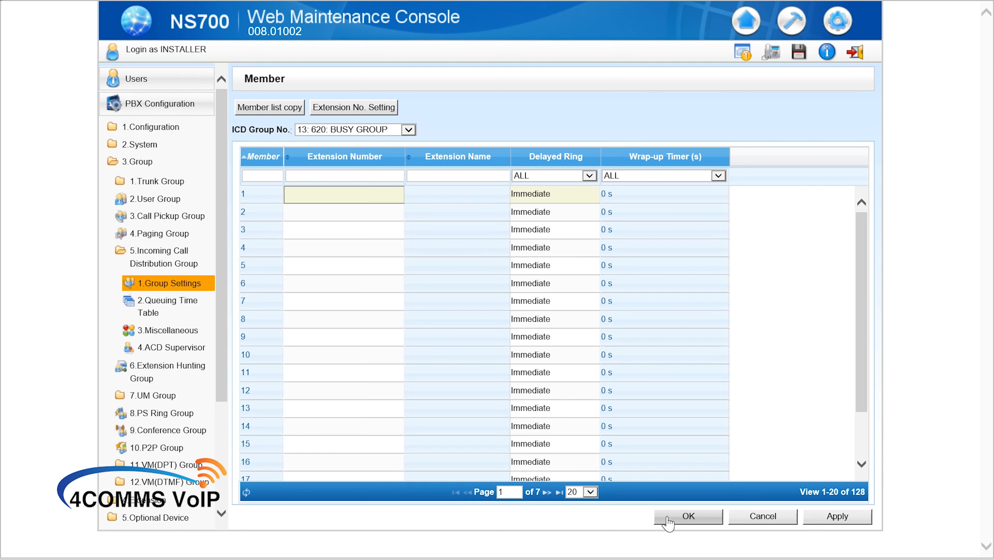
click(686, 517)
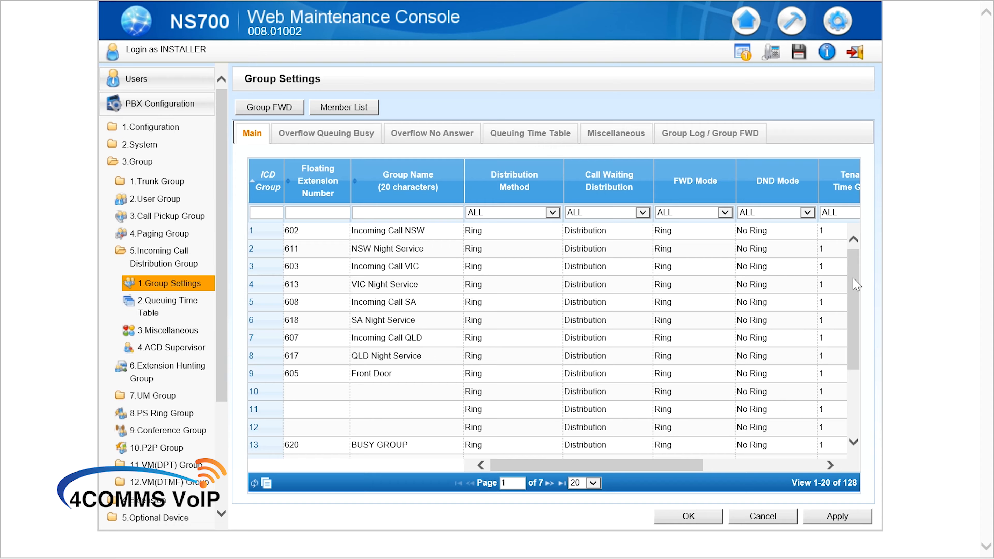
Close Group Settings and open 6.Feature > 1.System Speed Dial.
click(680, 517)
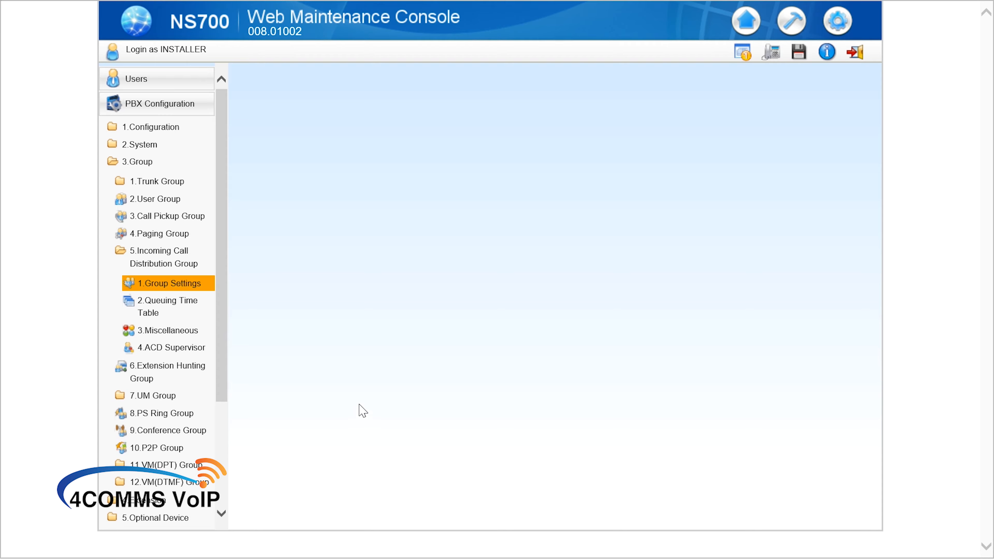
click(148, 165)
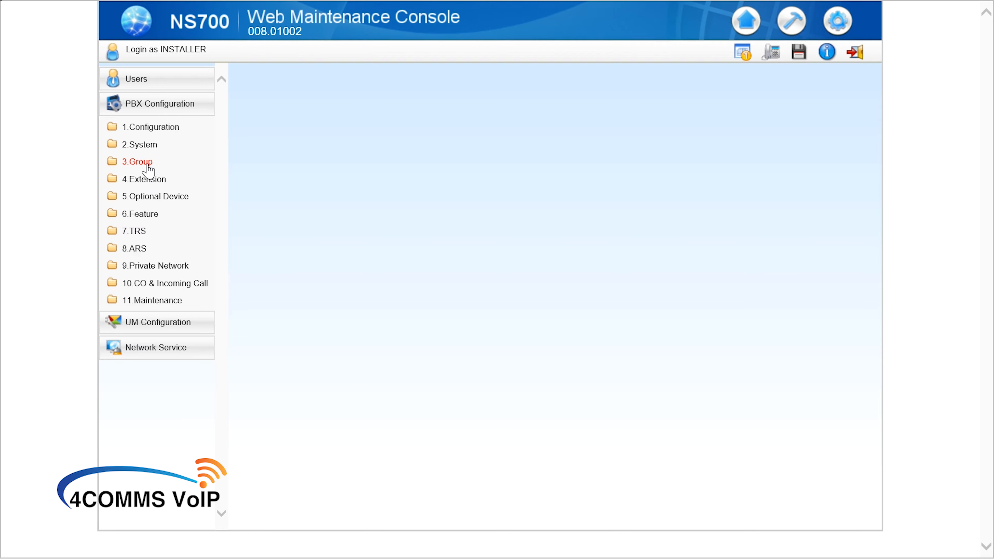
click(157, 222)
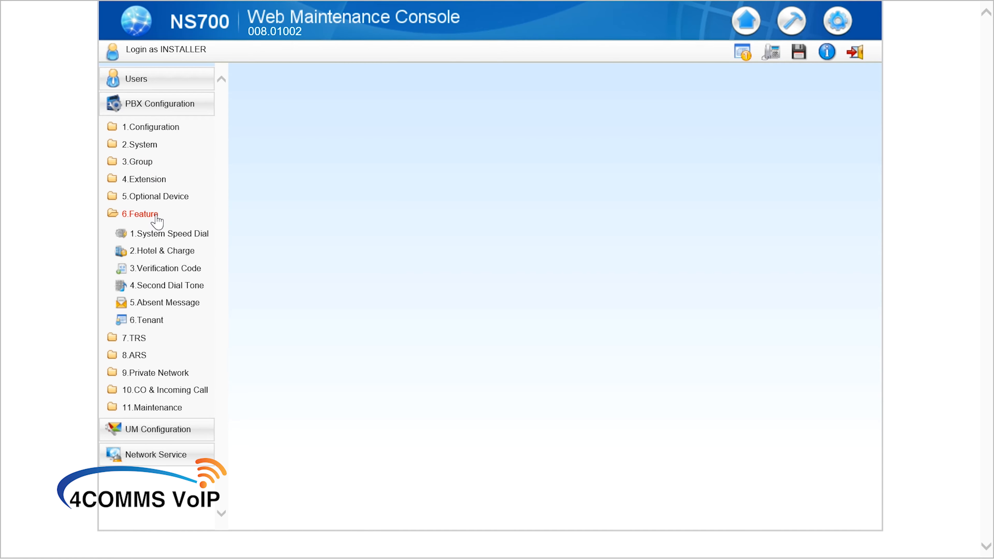
click(158, 237)
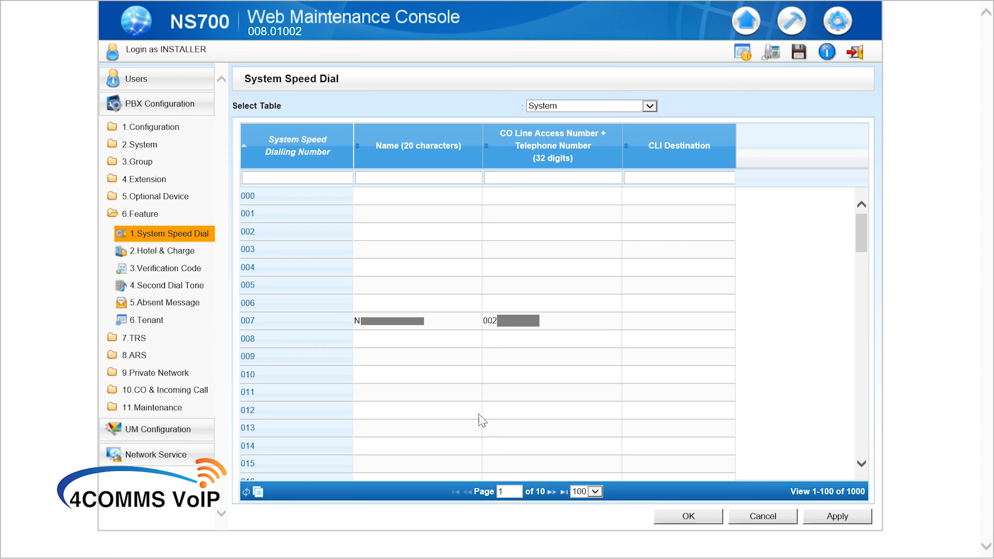
Name speed dial entry 999 on the last page 'Nuisance Caller'.
click(564, 494)
scroll(448, 428, down, 15)
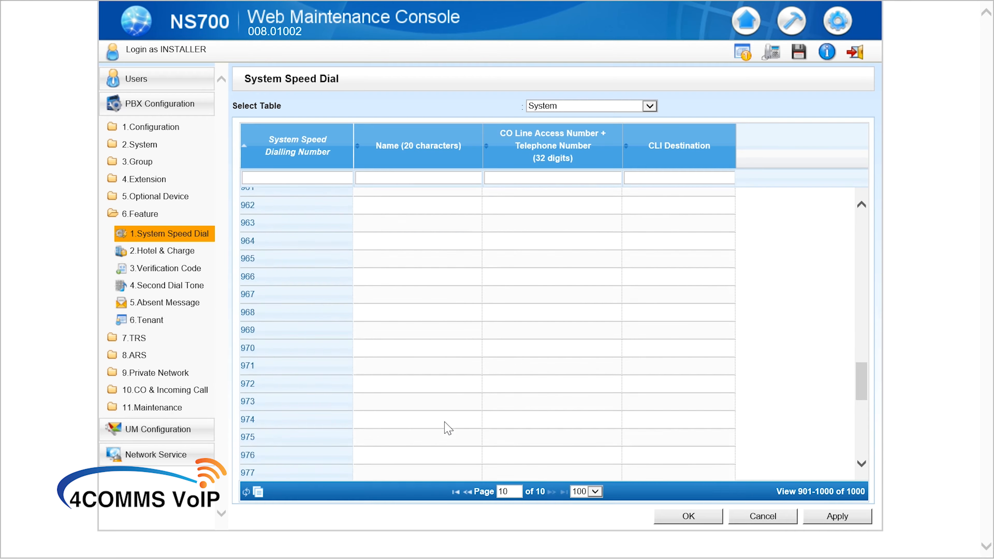
scroll(448, 427, down, 10)
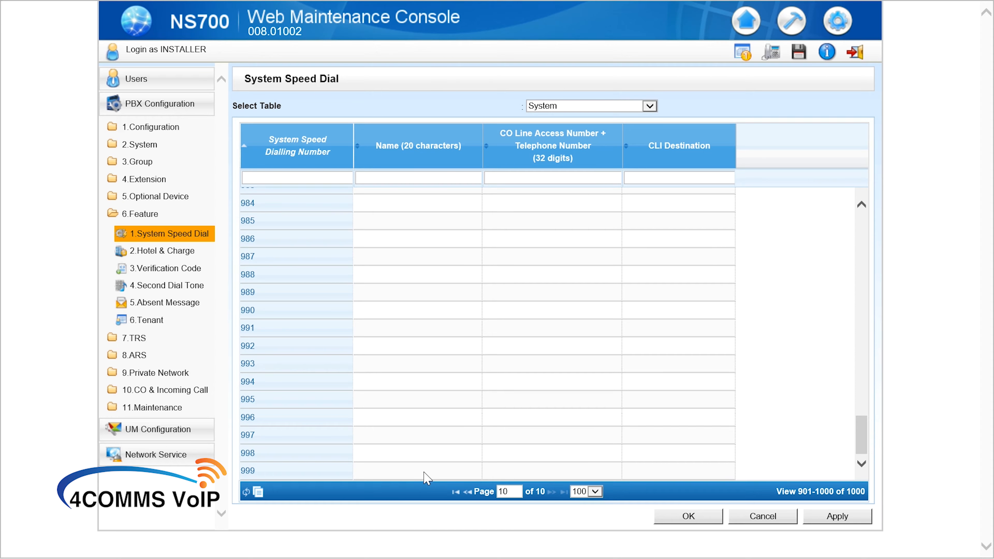
click(414, 472)
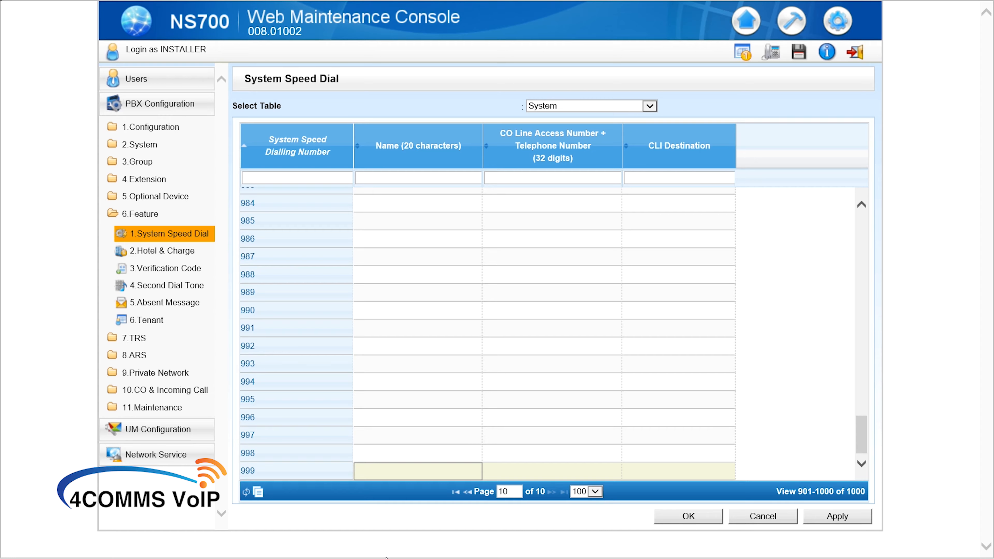
text(N)
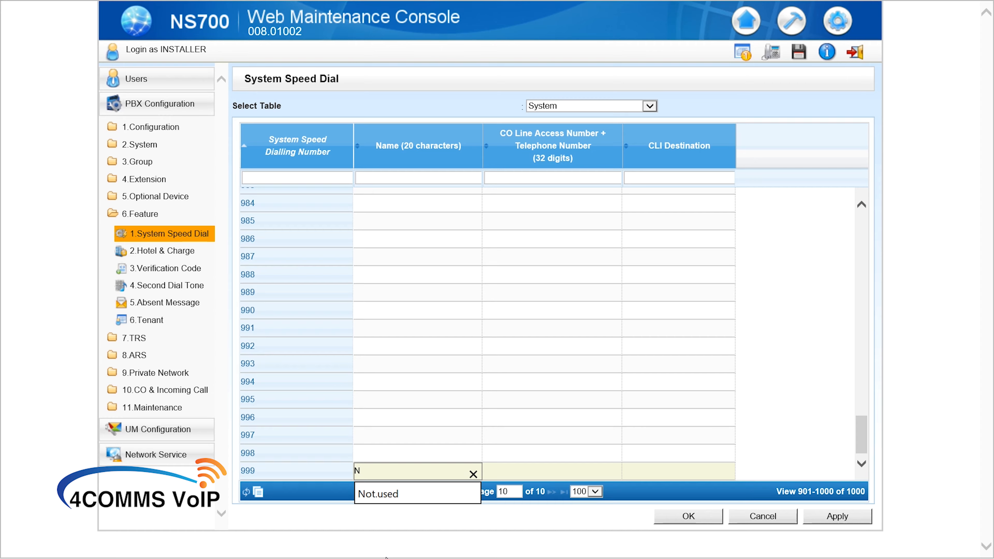
text(ui)
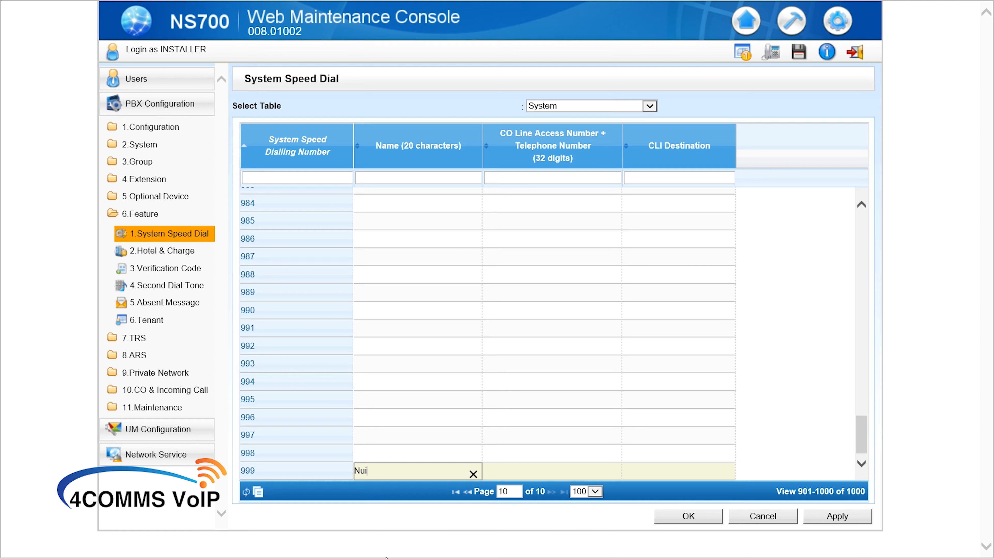
text(sance Caller)
key(ctrl+a)
key(ctrl+x)
key(ctrl+v)
Enter the nuisance caller's phone number and CLI destination 620 for entry 999.
click(515, 468)
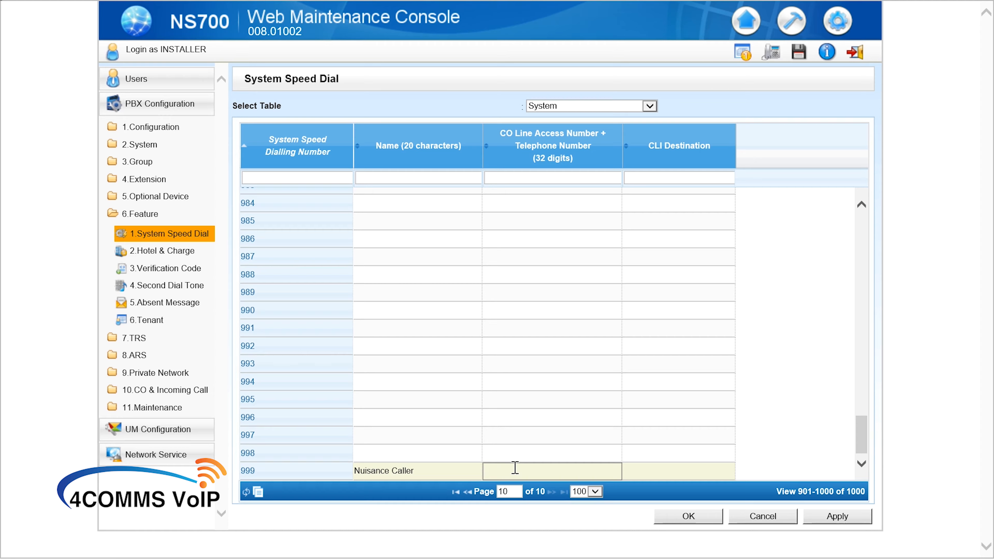
click(655, 470)
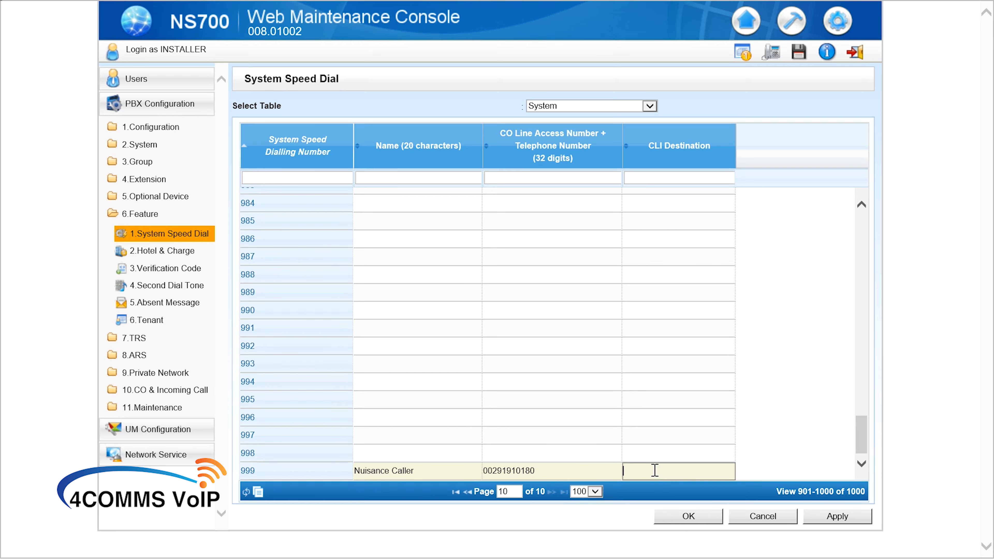
text(620)
Fill speed dial 998 with the name Nuisance Caller, the second caller's number, and CLI destination 620.
click(430, 455)
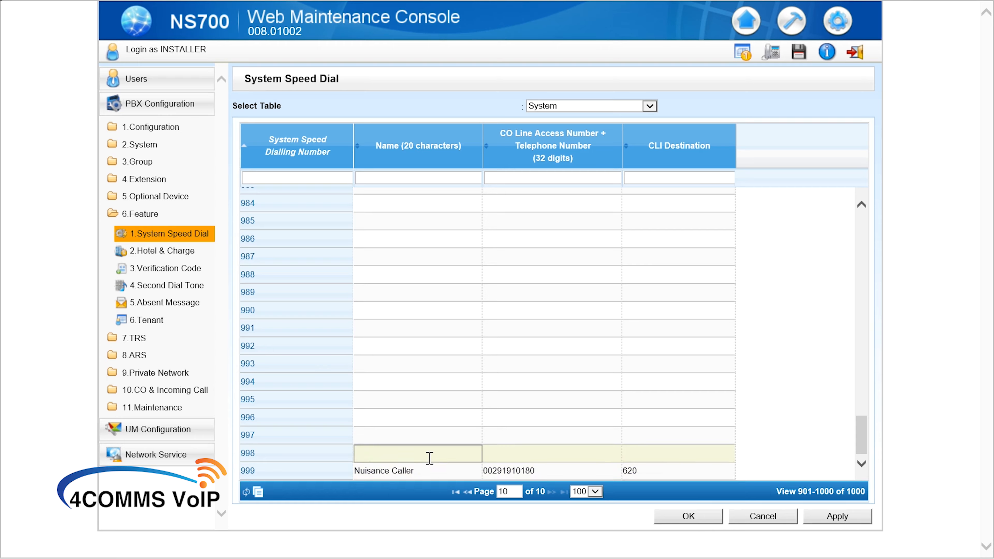
key(ctrl+v)
click(531, 453)
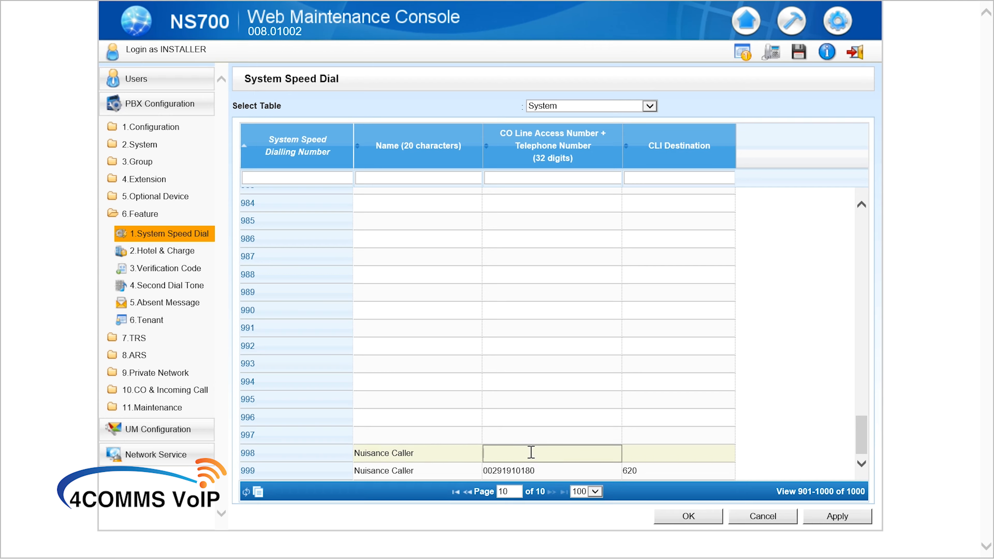
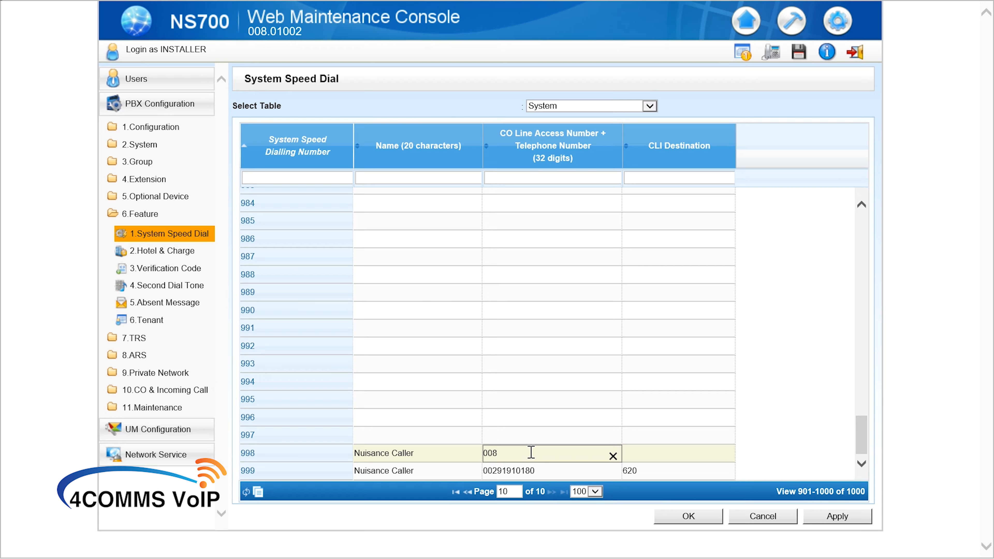
click(701, 455)
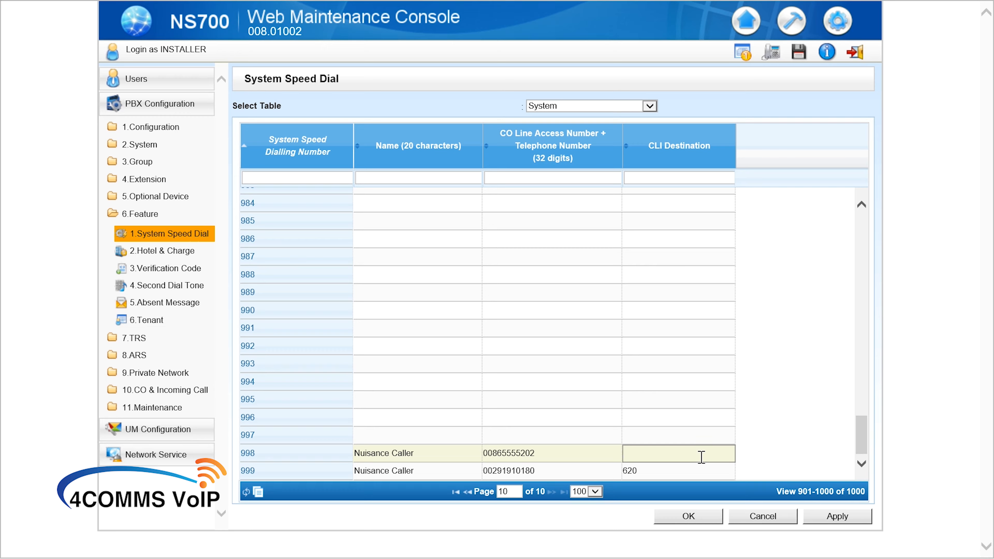
text(620)
Enter 'My mobile test' and the mobile number in speed dial 997, and apply.
click(439, 435)
text(My mobile test)
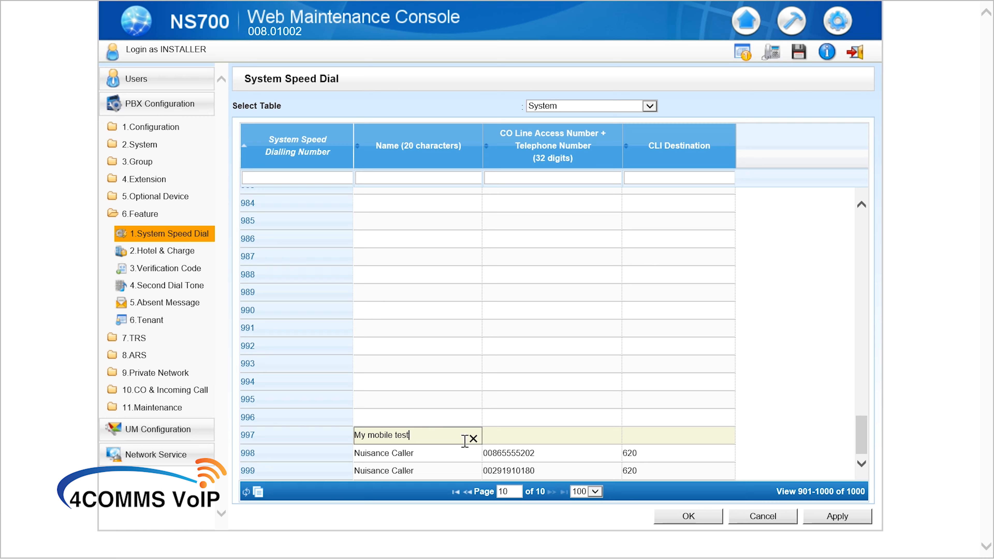
click(503, 435)
text(0)
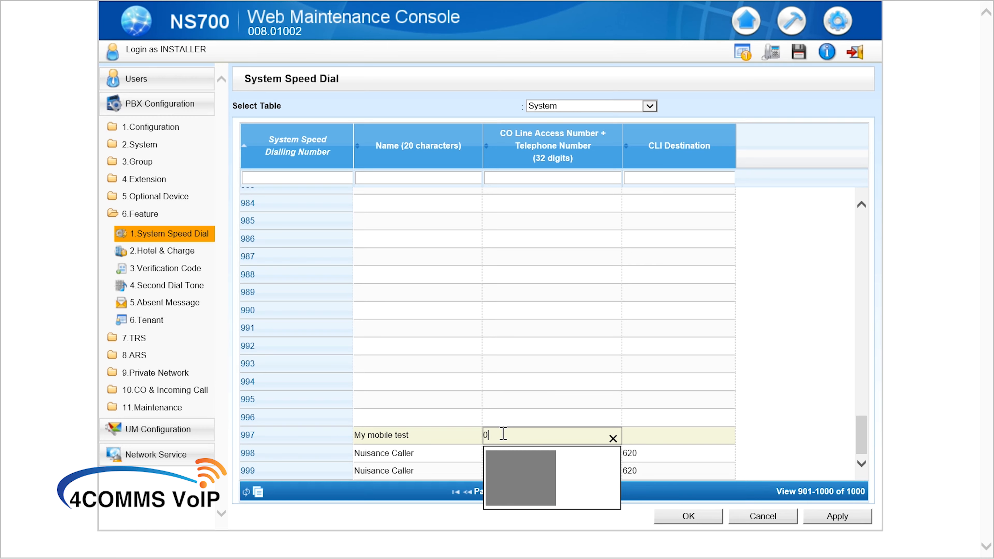
text(04)
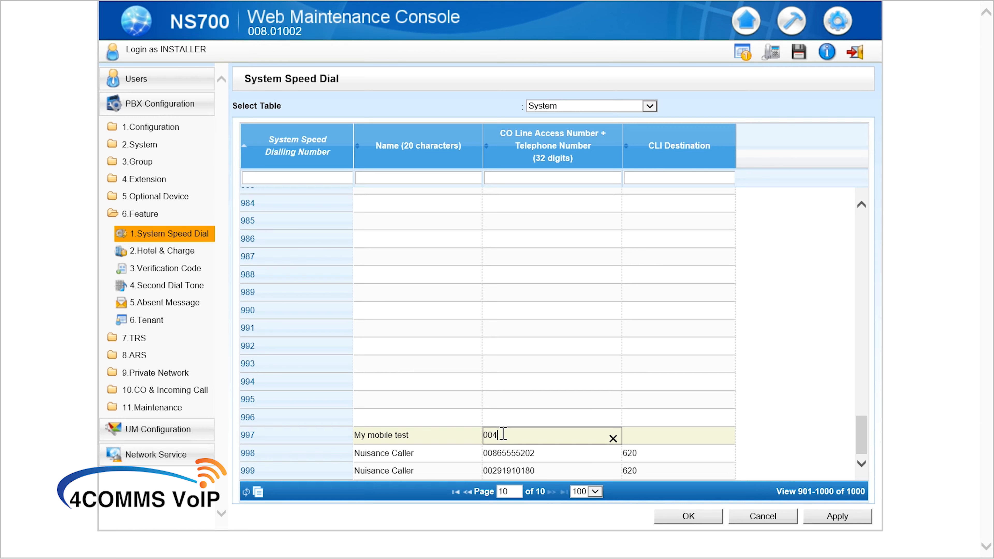
text(0)
click(818, 519)
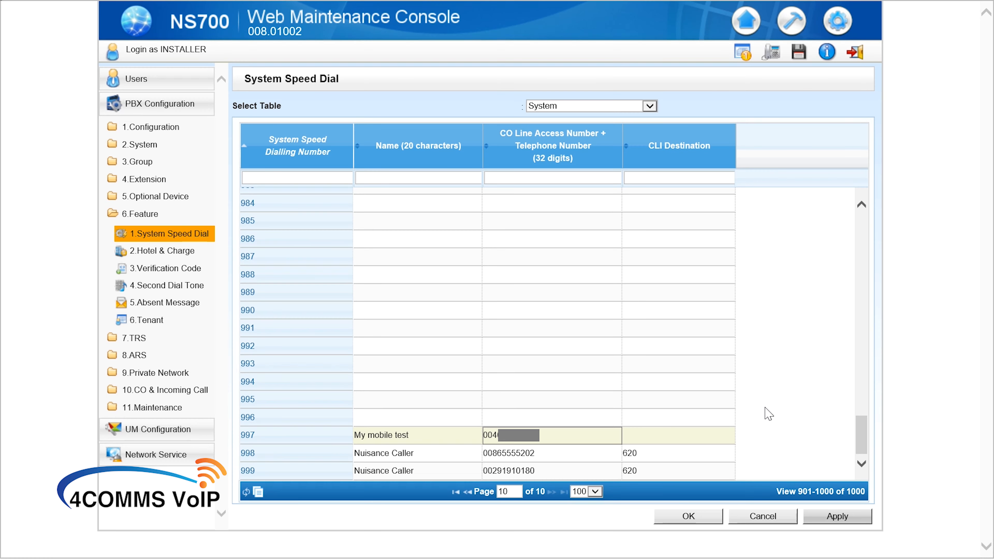
Set entry 997's CLI destination to 620, apply, and confirm the speed dial table with OK.
click(650, 433)
text(620)
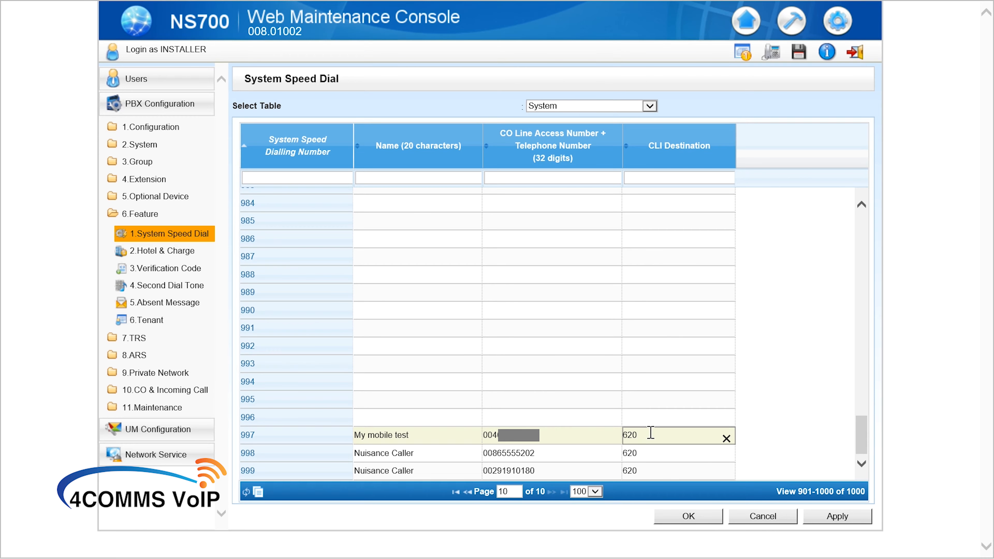
click(837, 516)
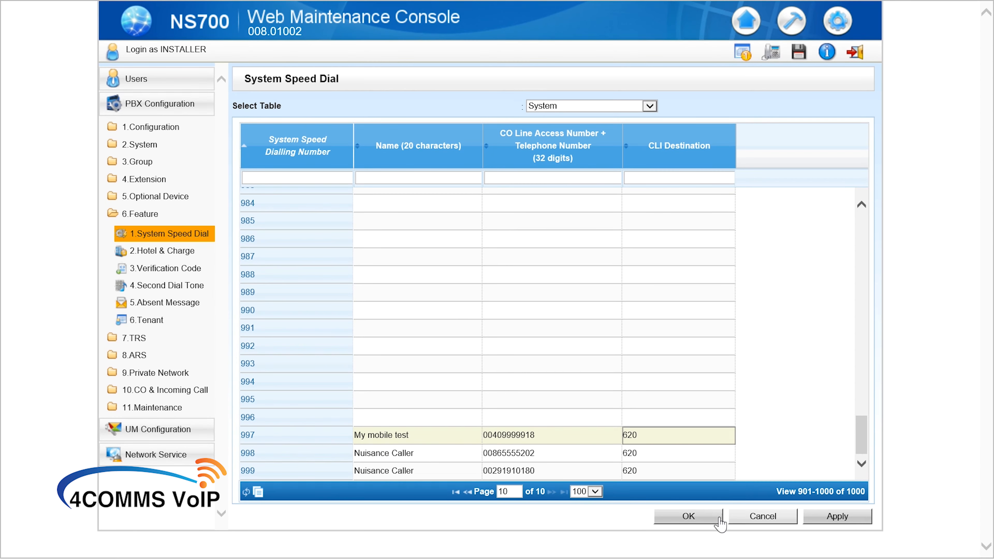
click(719, 518)
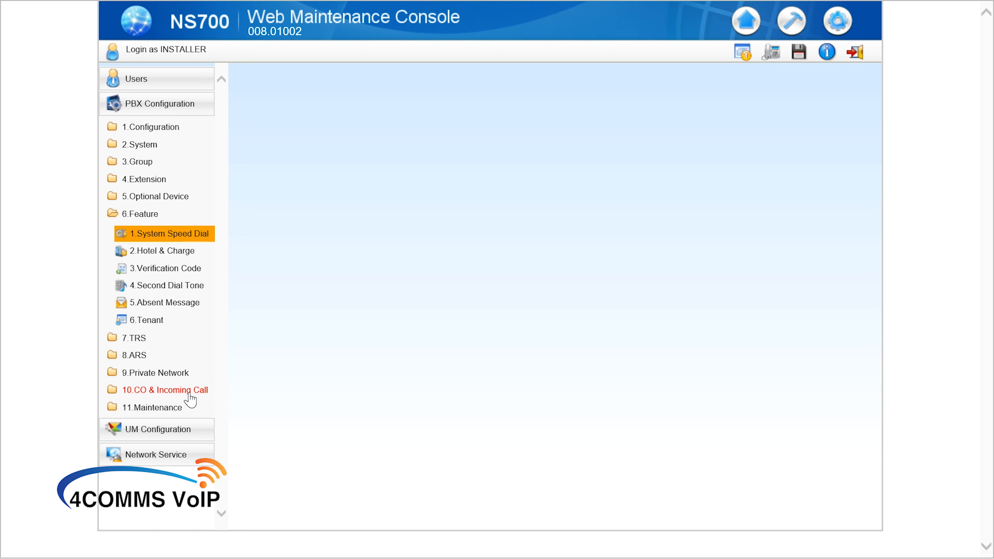
Open the DDI / DID Table under 10.CO & Incoming Call and scroll right to the CLI Ring columns.
click(188, 392)
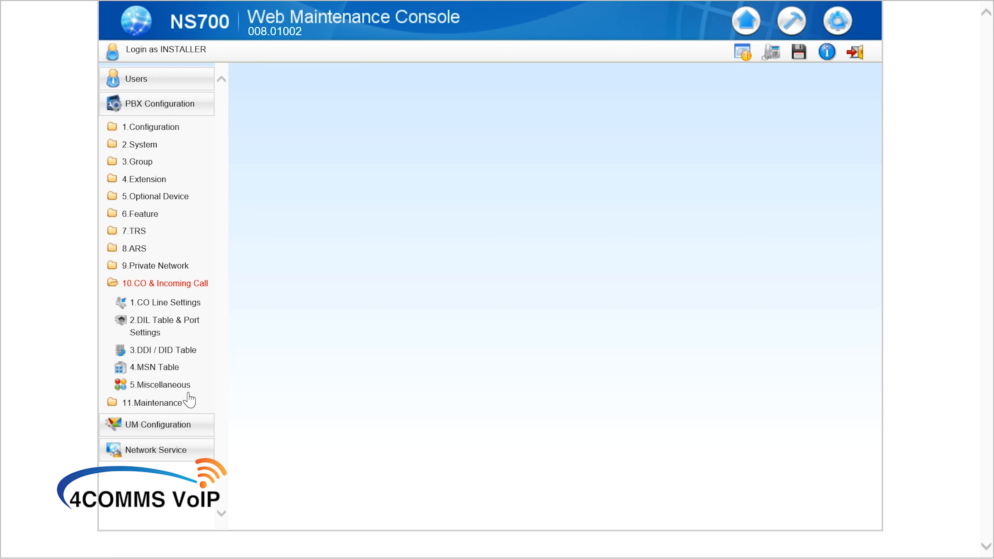
click(170, 352)
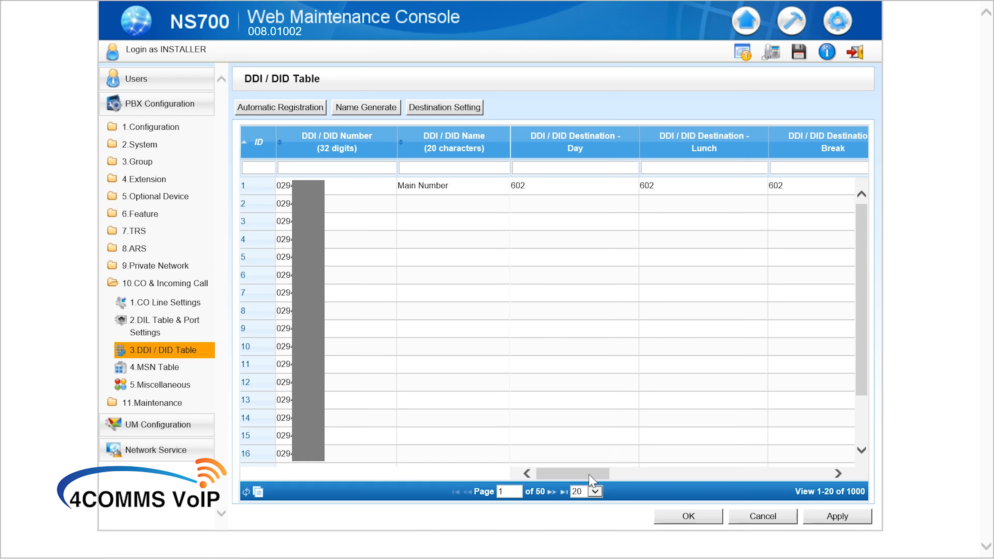
drag(597, 479, 760, 483)
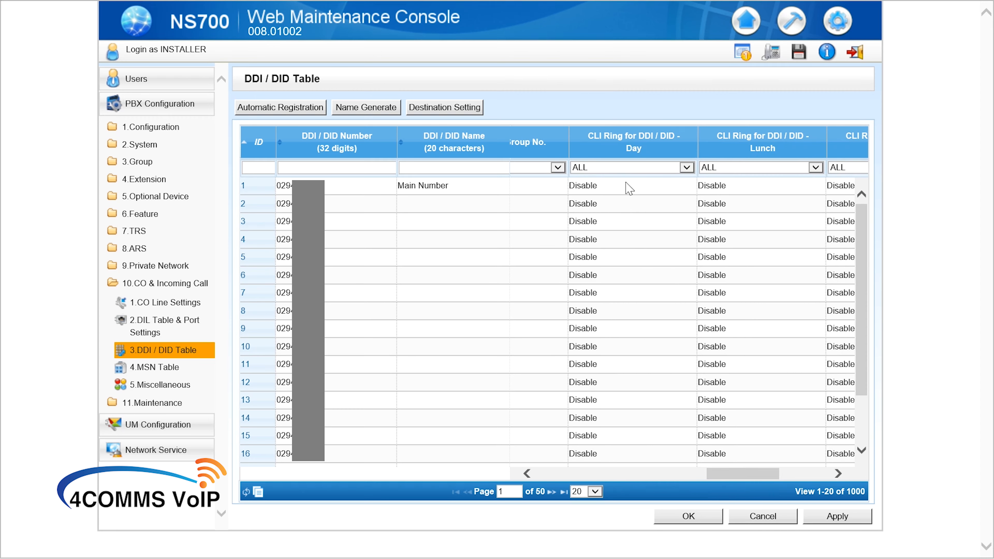
Enable CLI Ring for the Main Number in the day, lunch, break and night modes.
click(602, 189)
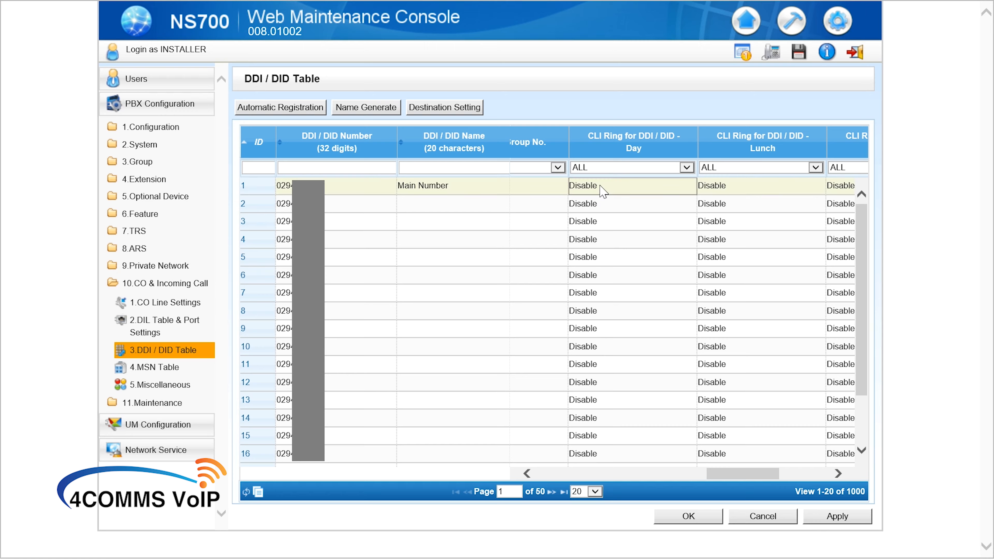
click(603, 191)
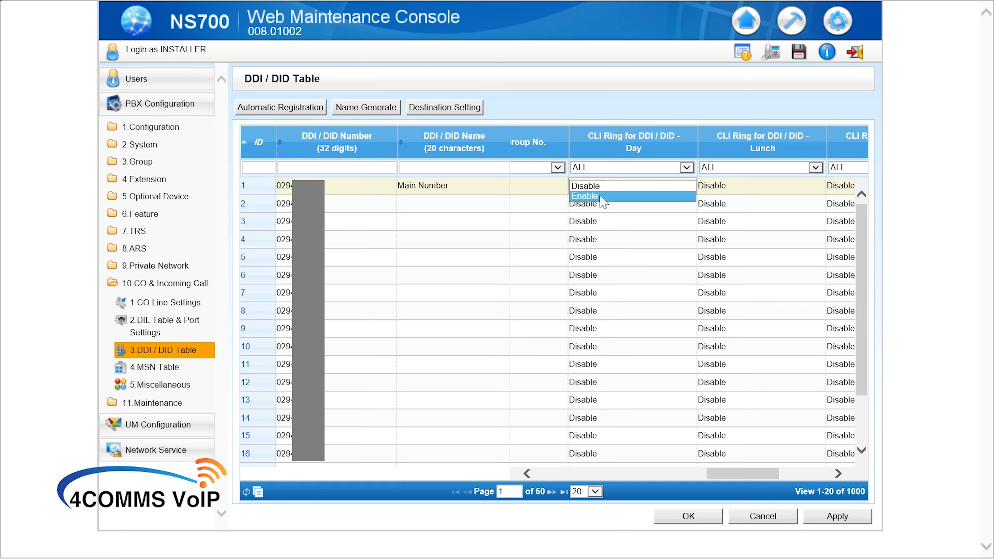
click(605, 201)
click(732, 191)
click(733, 188)
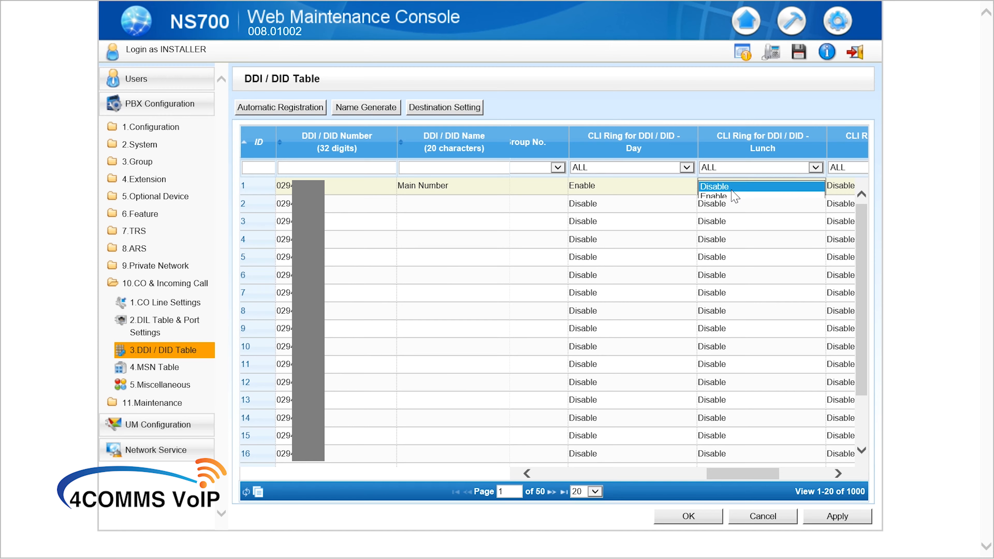
click(733, 197)
click(839, 188)
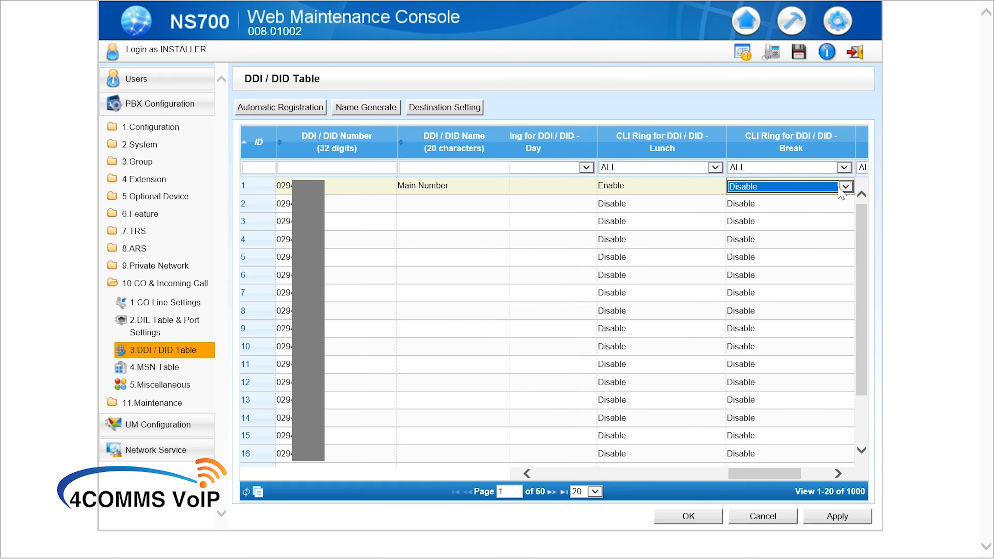
click(840, 189)
click(829, 197)
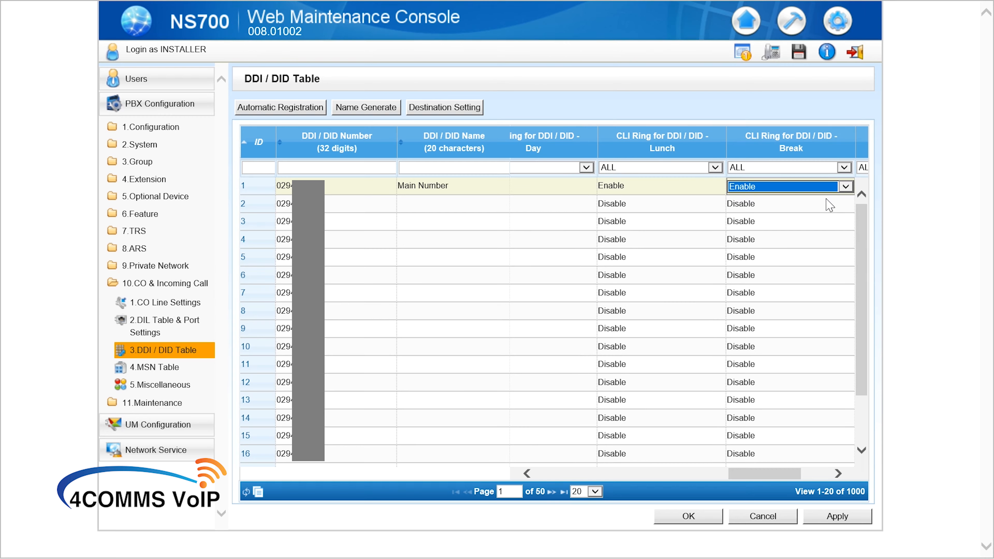
click(813, 222)
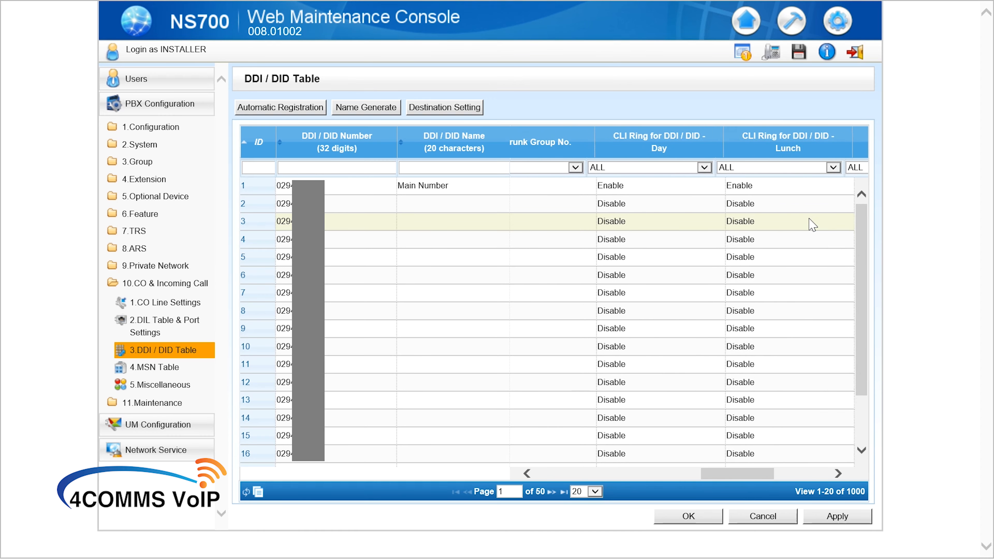
click(792, 187)
click(794, 188)
click(793, 196)
click(776, 222)
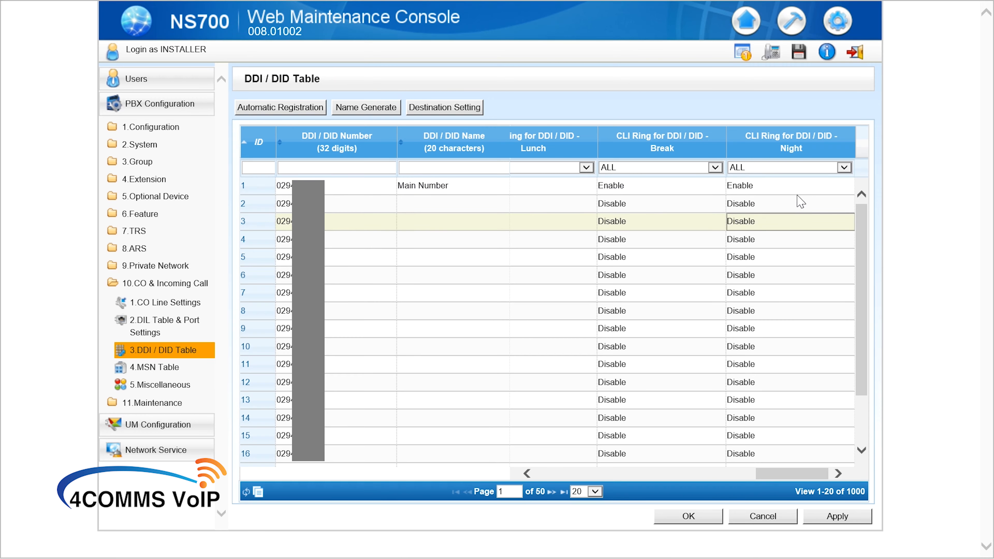
Copy the Main Number's Enable CLI Ring values, extend the selection down to row 20, and show the rows-per-page choices.
click(804, 190)
key(shift+Left)
key(shift+Left)
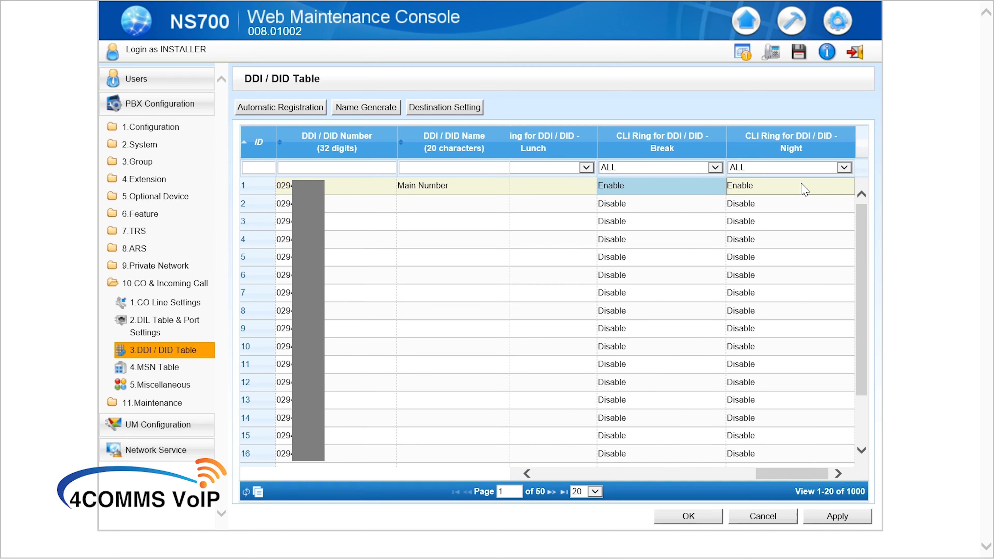
key(shift+Left)
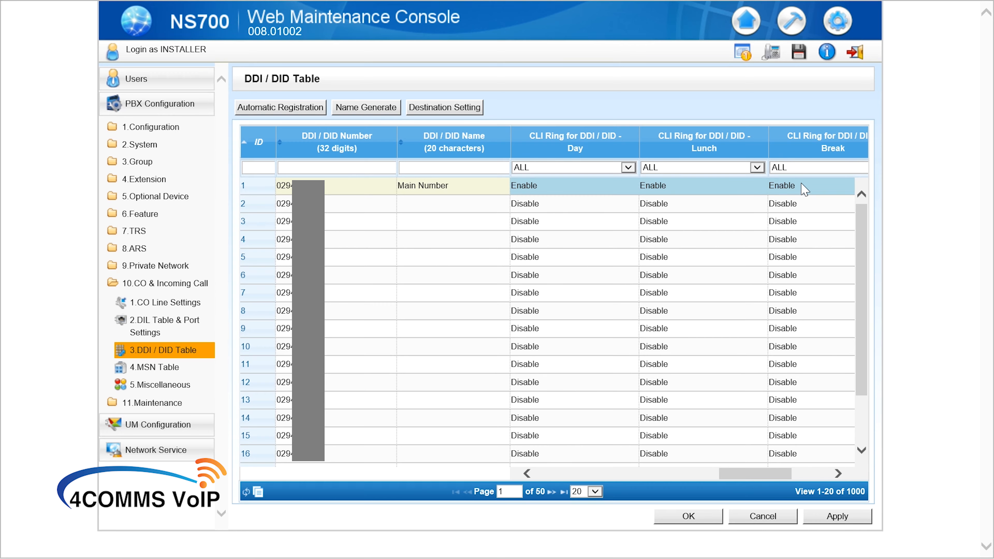
key(shift+Left)
key(shift+Right)
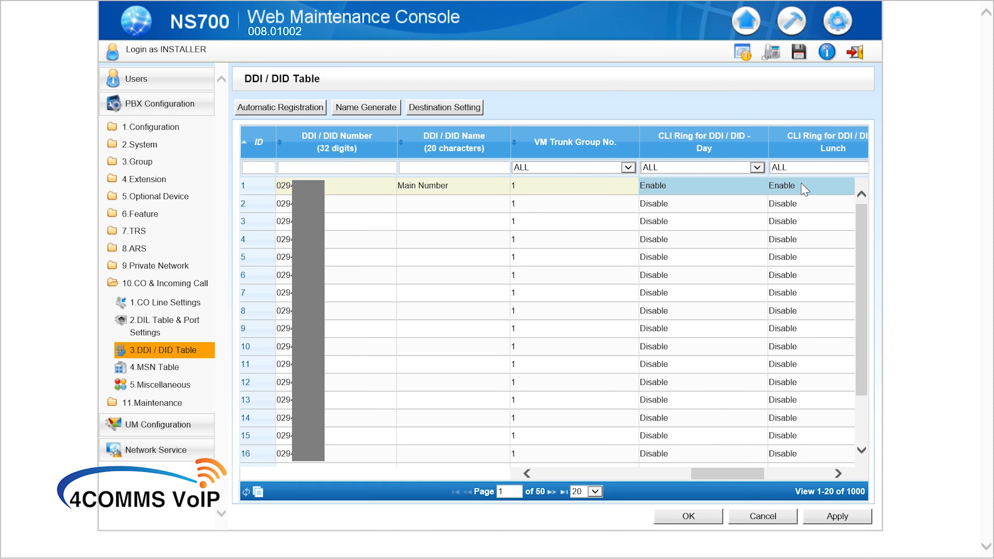
key(ctrl+c)
key(shift+Down)
key(shift+Down)
key(shift+Down)
key(shift+Down)
key(shift+Down)
key(shift+Down)
key(shift+Down)
key(shift+Down)
key(shift+Down)
key(shift+Down)
key(shift+Down)
key(shift+Down)
key(shift+Down)
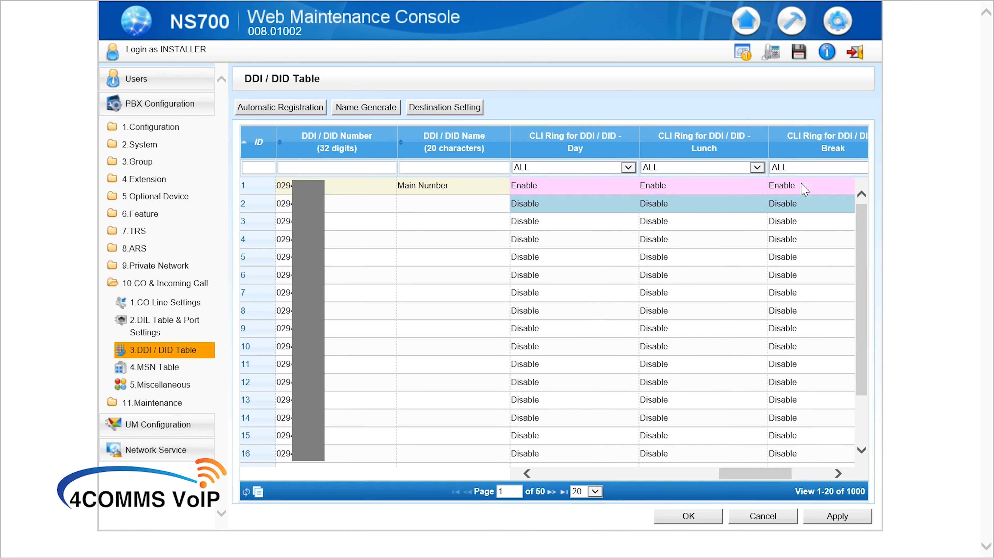
key(shift+Down)
key(shift+Down)
key(shift+Down)
key(shift+Down)
key(shift+Down)
key(shift+Down)
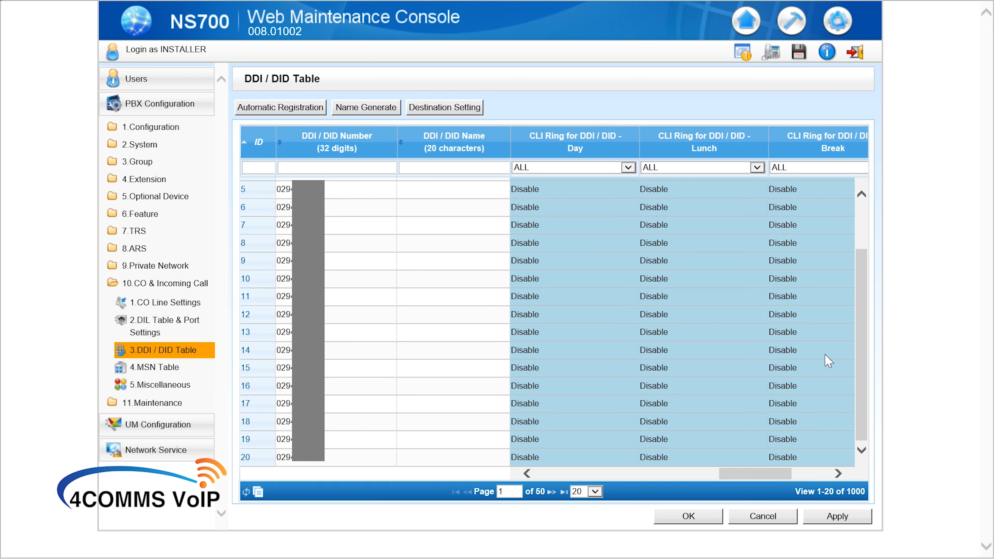
click(594, 492)
Show 100 rows per page, paste row 1's CLI Ring Enable settings down to row 100, and submit.
click(581, 521)
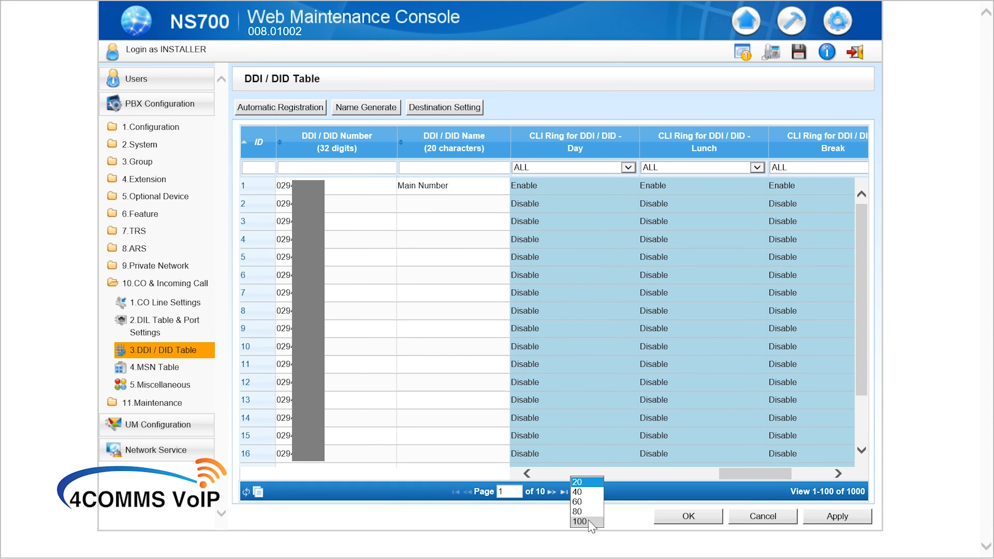
click(573, 365)
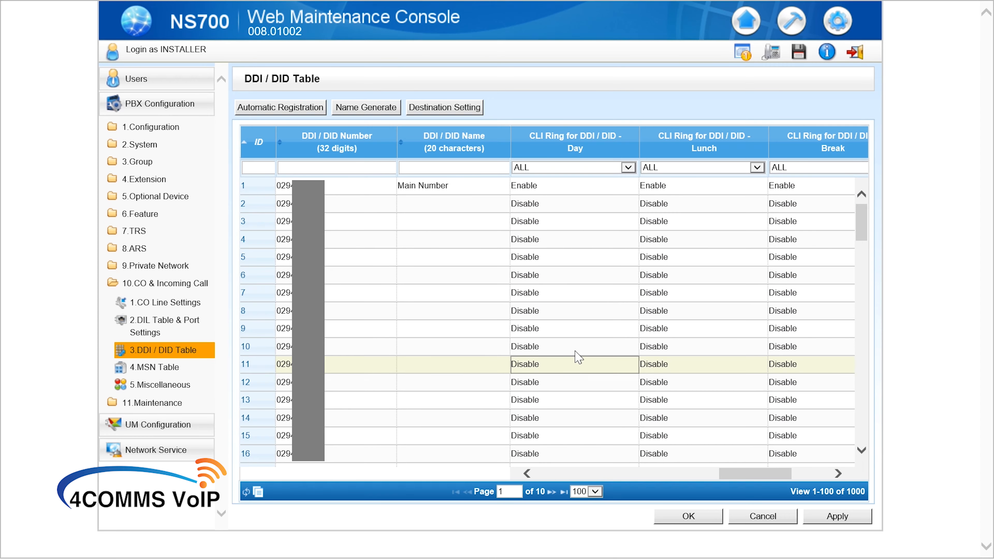
click(519, 193)
key(shift+Right)
key(shift+Right)
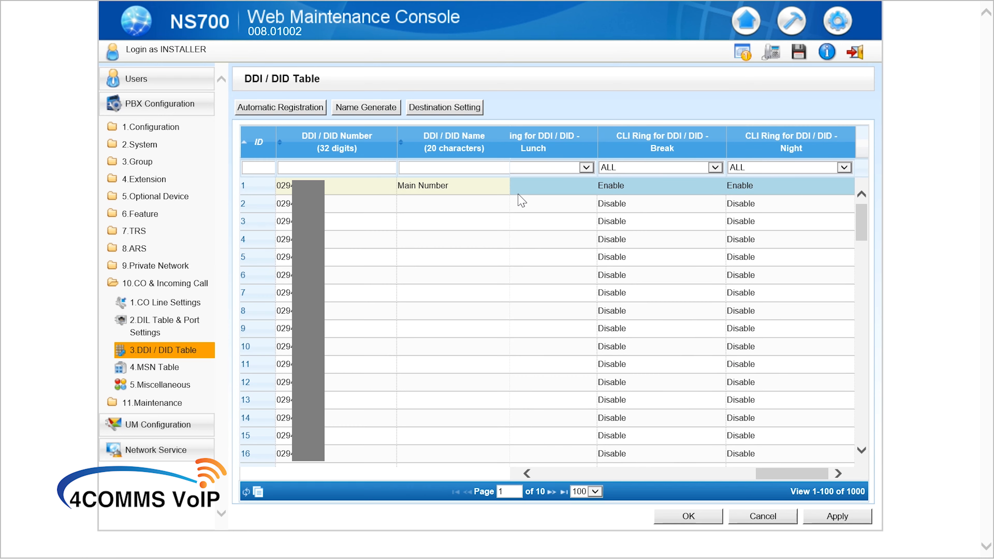
key(shift+Left)
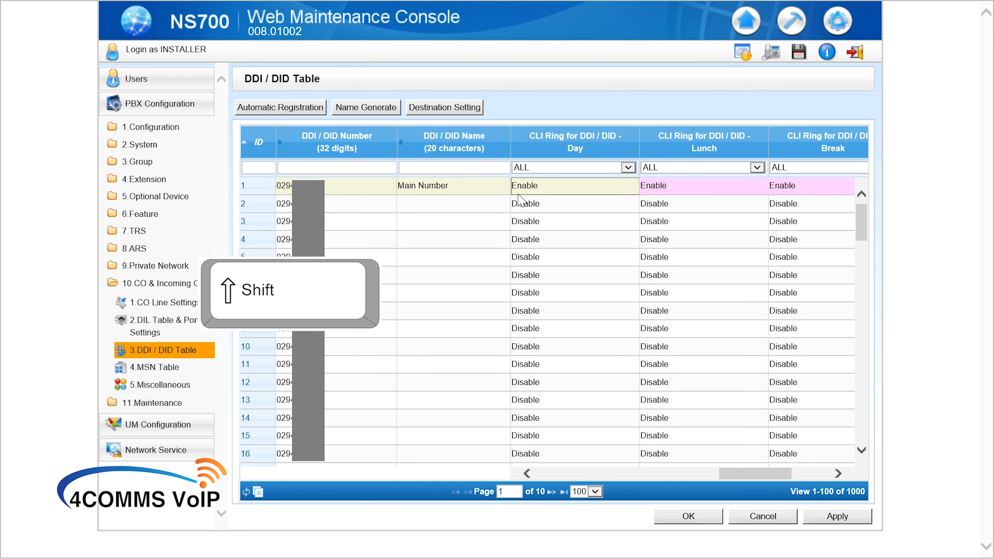
key(shift+Down)
key(shift+Down)
key(shift+Down)
key(shift+Down)
key(shift+Down)
key(shift+Down)
key(shift+Down)
key(shift+Down)
key(shift+Down)
key(shift+Down)
key(shift+Down)
key(shift+Down)
key(shift+Down)
key(shift+Down)
key(shift+Down)
key(shift+Down)
key(shift+Down)
key(shift+Down)
key(shift+Down)
key(shift+Down)
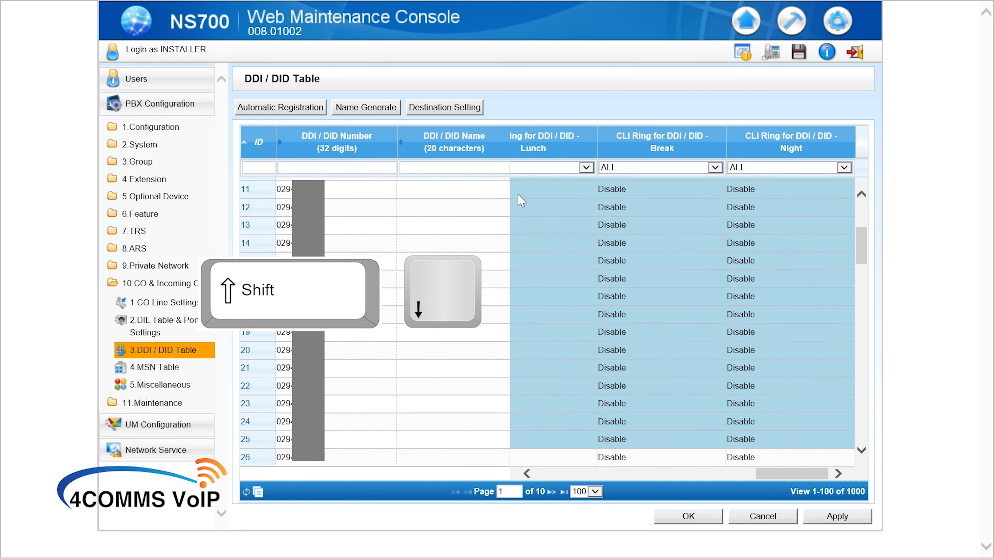
key(shift+Down)
key(shift+Down)
key(shift+Down)
key(shift+Down)
key(shift+Down)
key(shift+Down)
key(shift+Down)
key(shift+Down)
key(shift+Down)
key(shift+Down)
key(shift+Down)
key(shift+Down)
key(shift+Down)
key(shift+Down)
key(shift+Down)
key(shift+Down)
key(shift+Down)
key(shift+Down)
key(shift+Down)
key(shift+Down)
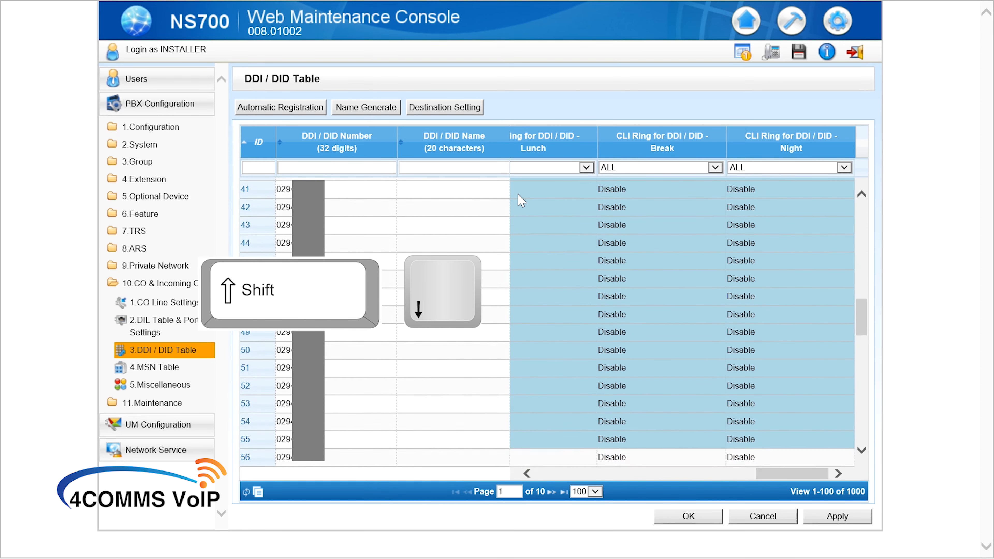
key(shift+Down)
key(shift+Down)
key(shift+Down)
key(shift+Down)
key(shift+Down)
key(shift+Down)
key(shift+Down)
key(shift+Down)
key(shift+Down)
key(shift+Down)
key(shift+Down)
key(shift+Down)
key(shift+Down)
key(shift+Down)
key(shift+Down)
key(shift+Down)
key(shift+Down)
key(shift+Down)
key(shift+Down)
key(shift+Down)
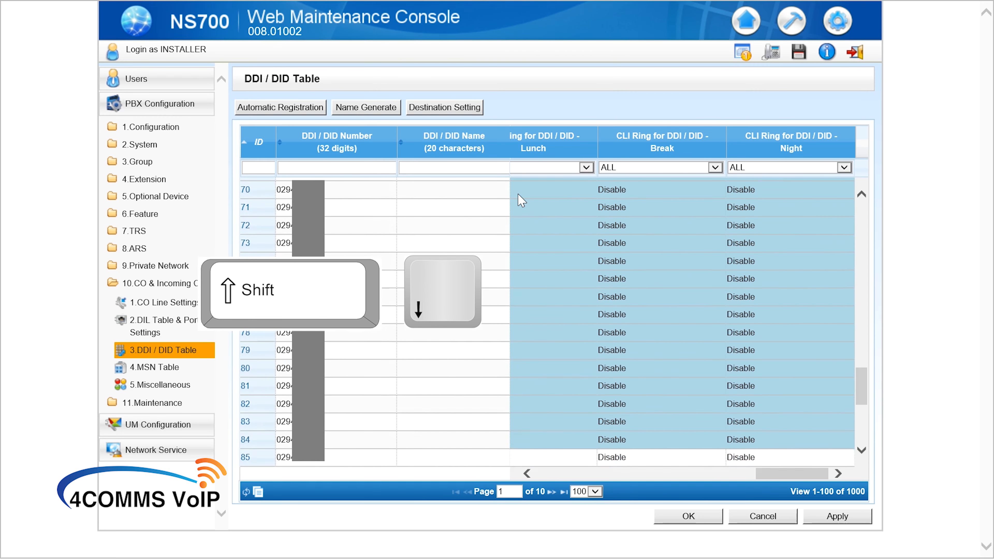
key(shift+Down)
key(shift+Down)
key(shift+Down)
key(shift+Down)
key(shift+Down)
key(shift+Down)
key(shift+Down)
key(shift+Down)
key(shift+Down)
key(shift+Down)
key(shift+Down)
key(shift+Down)
key(shift+Down)
key(shift+Down)
key(shift+Down)
key(shift+Down)
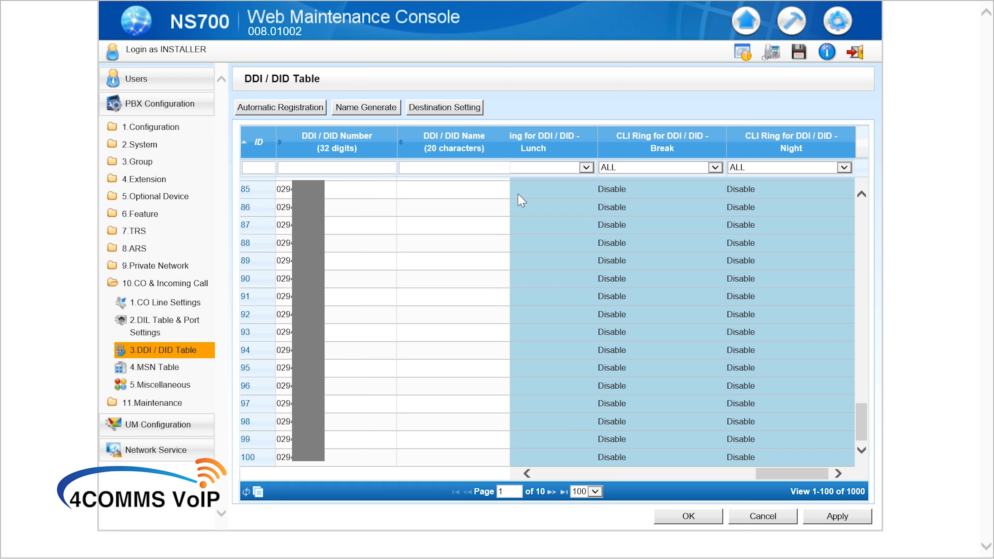
key(ctrl+v)
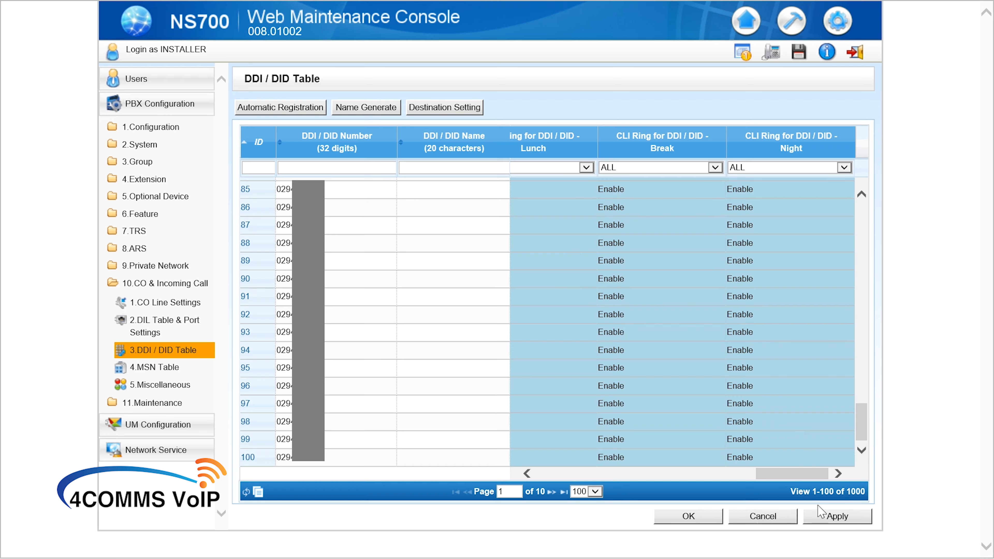
click(691, 517)
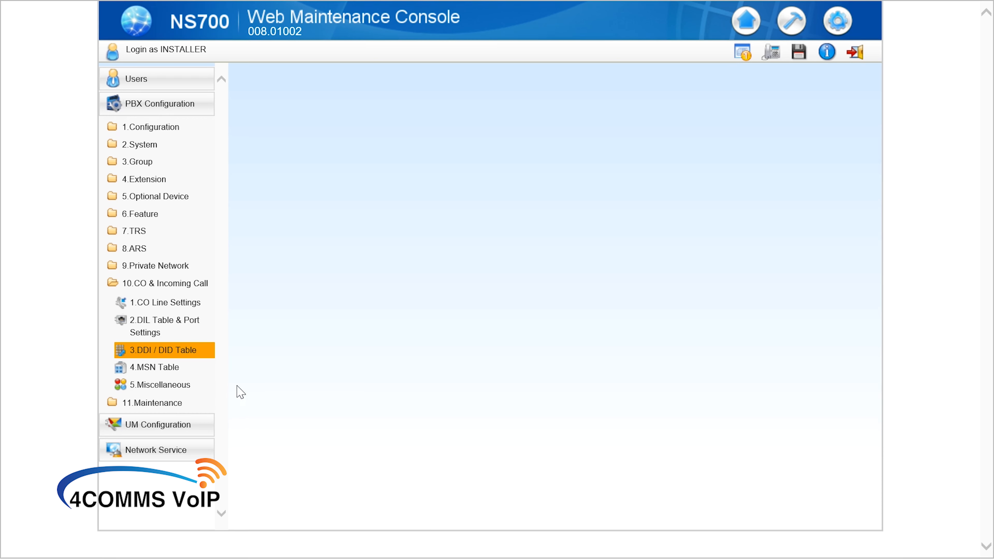
Expand 6.Feature in the left tree and open 1.System Speed Dial.
click(158, 185)
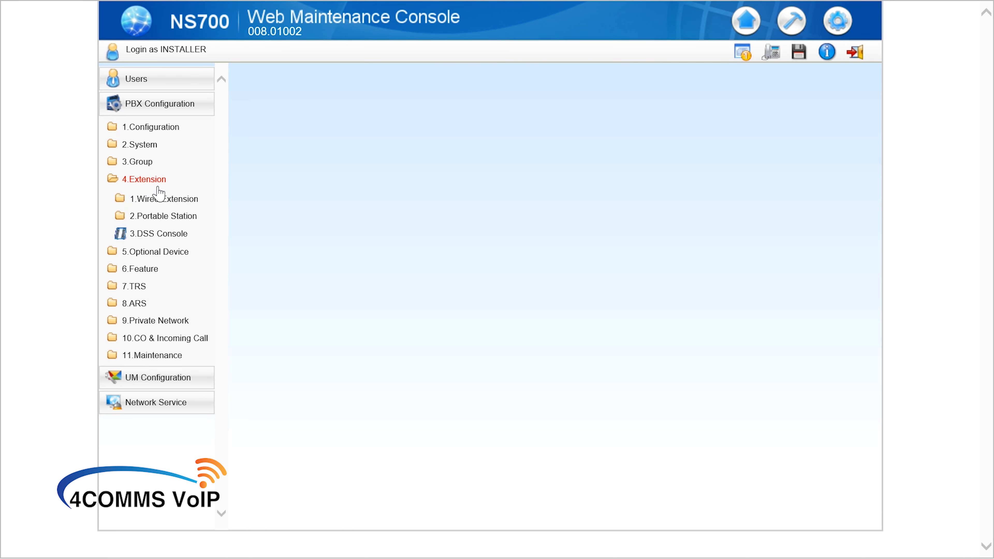
click(158, 184)
click(136, 219)
click(137, 233)
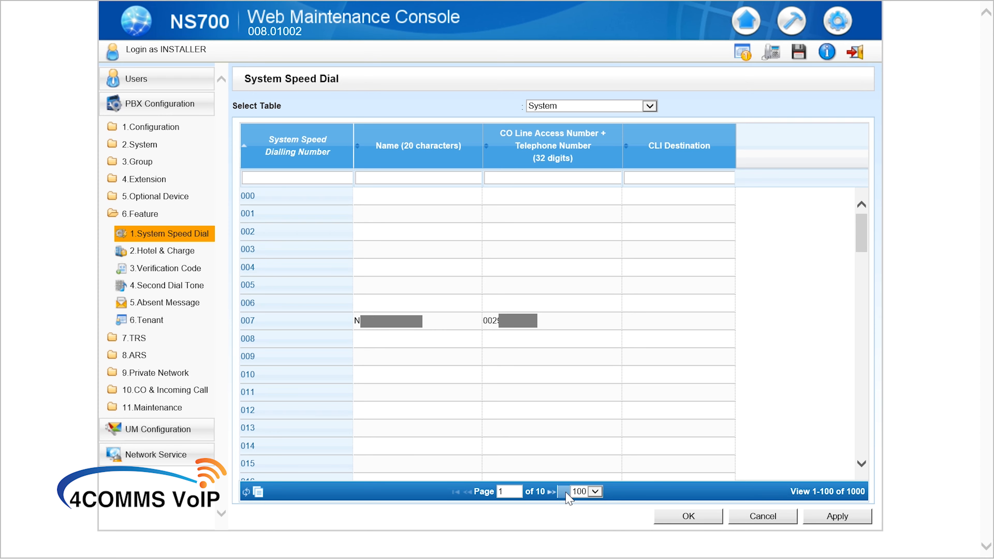
On the last page, edit speed dial 997's CLI Destination, clearing it, then applying 620.
click(564, 491)
scroll(567, 439, down, 5)
scroll(569, 442, down, 20)
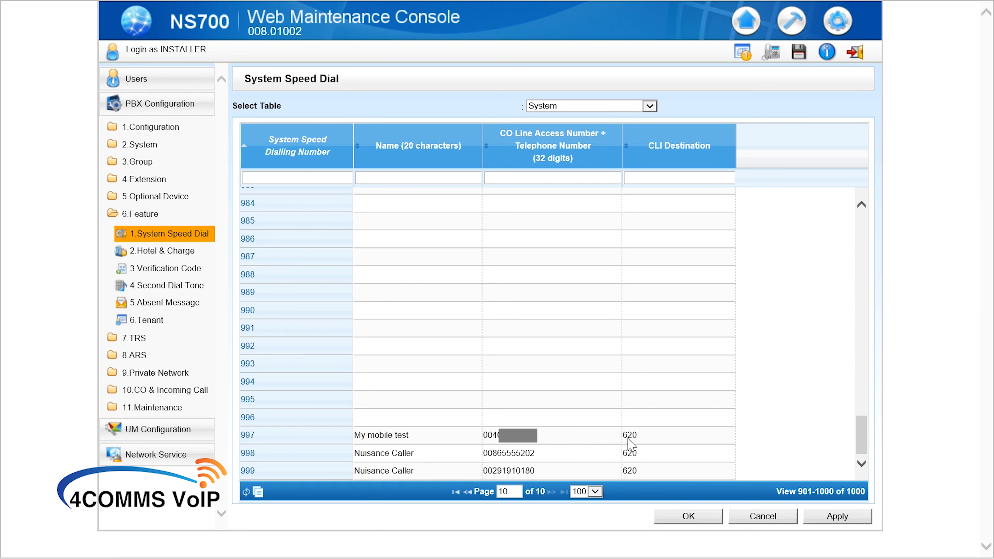
click(642, 437)
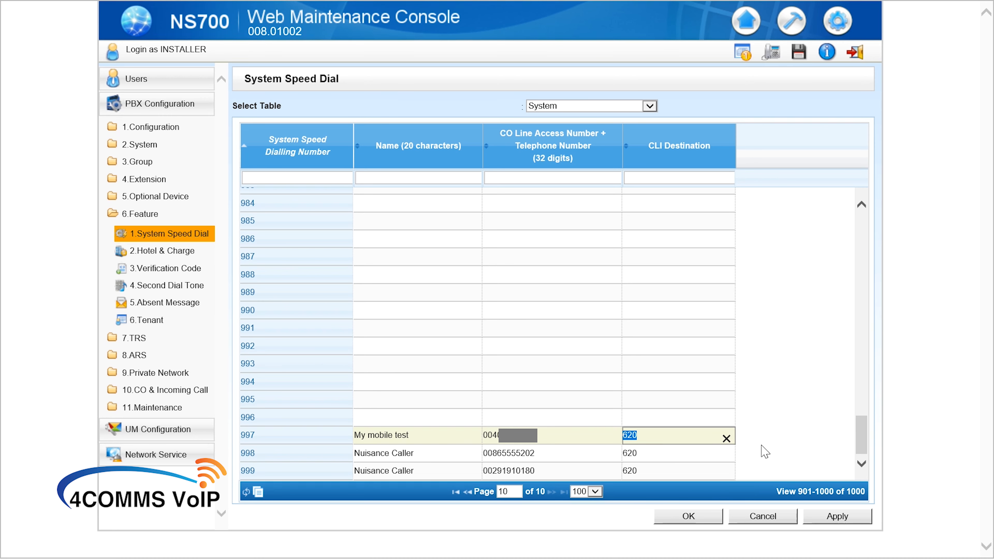
click(726, 438)
click(843, 513)
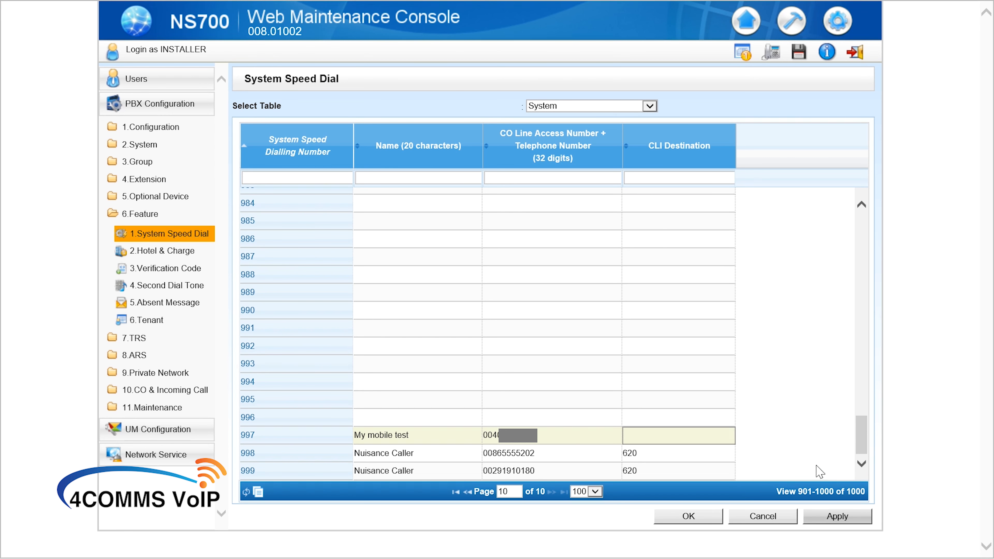
click(706, 436)
text(620)
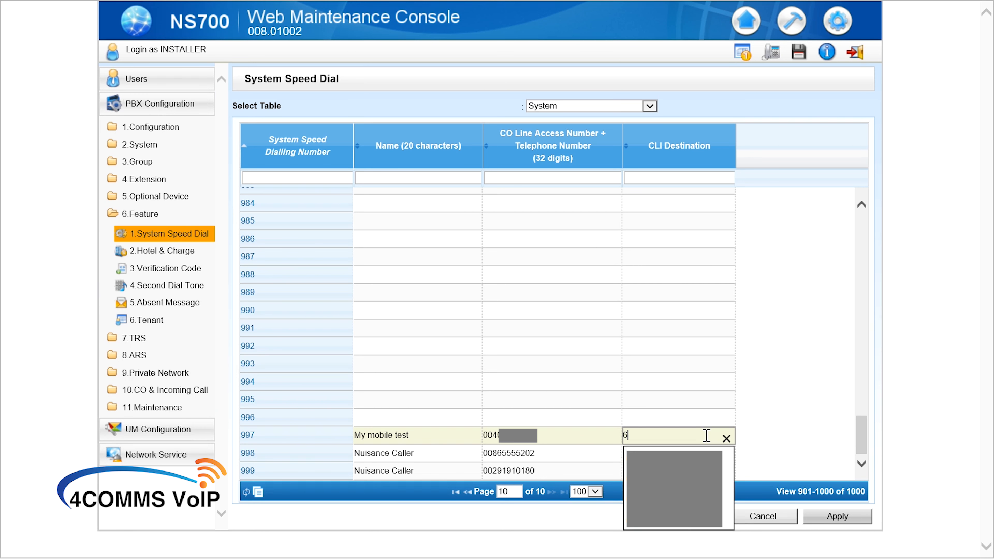
click(832, 517)
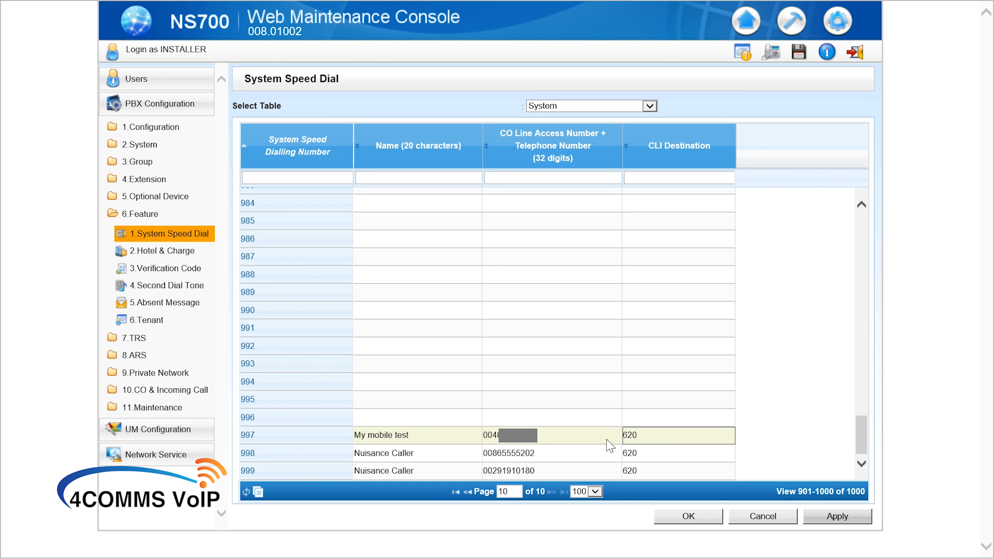
Blank entry 997's CLI destination, telephone number and name 'My mobile test'.
key(Delete)
click(572, 443)
key(Delete)
click(435, 444)
key(Delete)
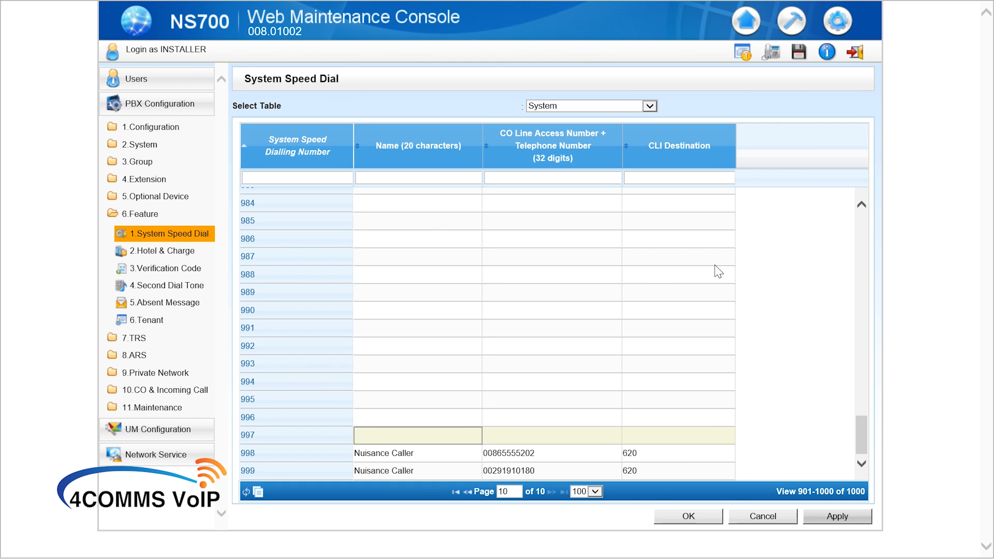
Submit the speed dial table, confirm the system data save, and log out of the console.
click(705, 518)
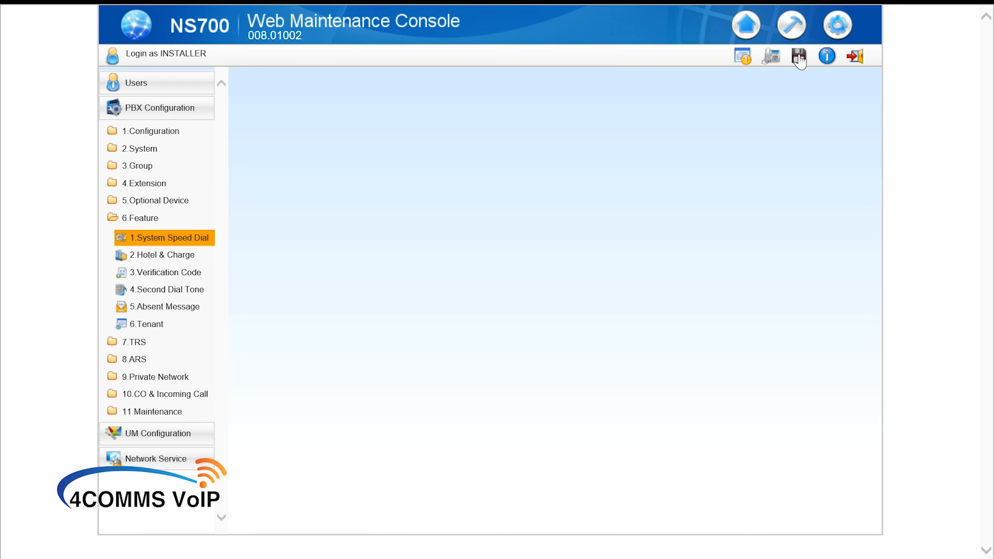
click(798, 57)
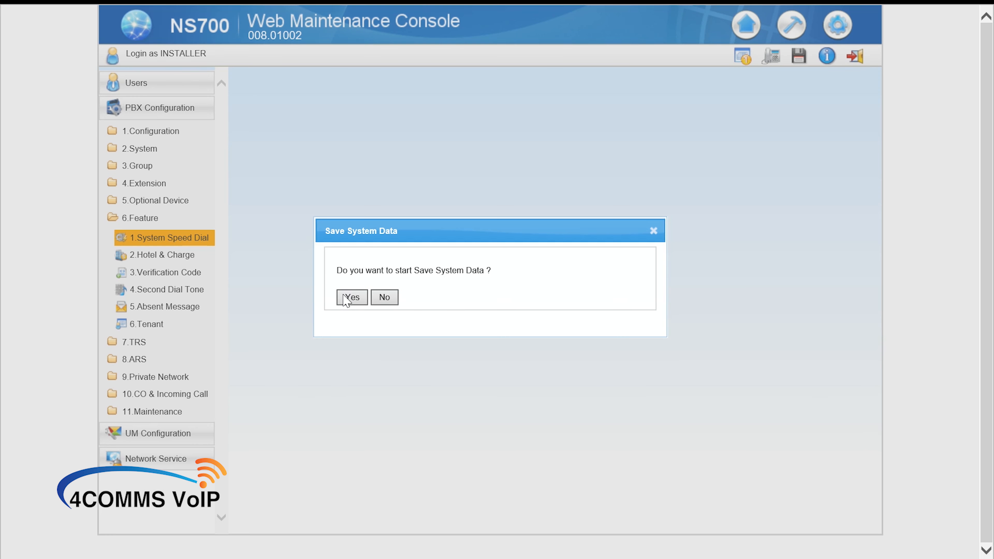
click(350, 297)
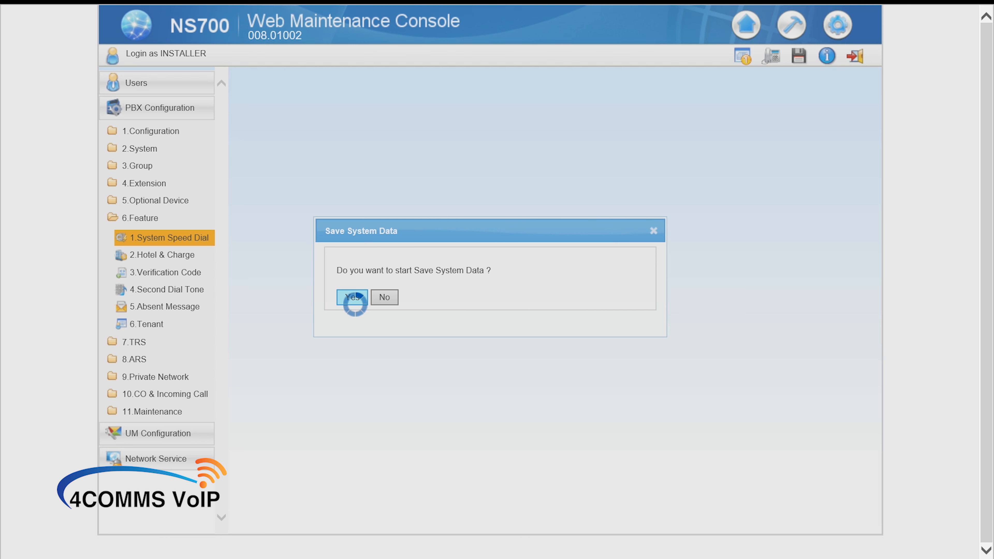
click(351, 296)
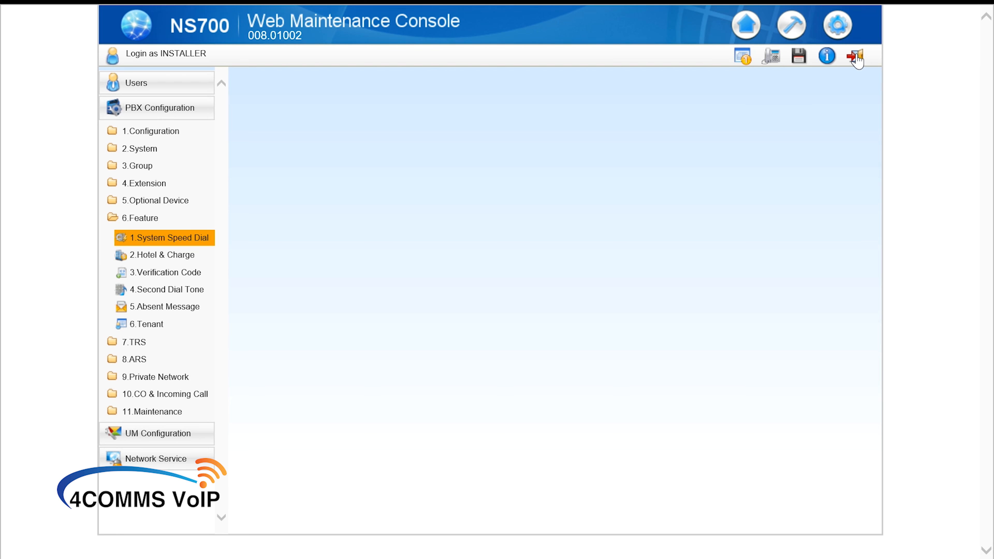
click(855, 57)
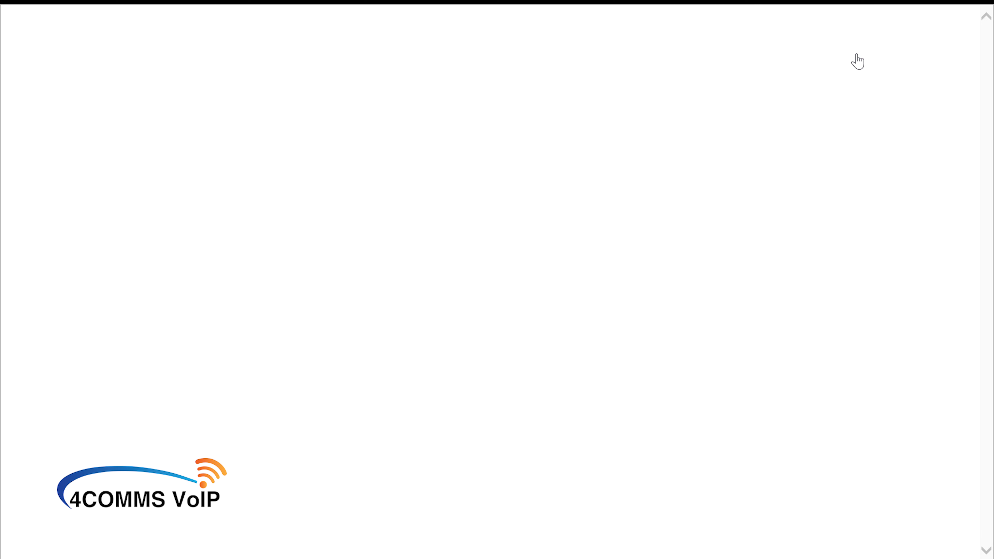